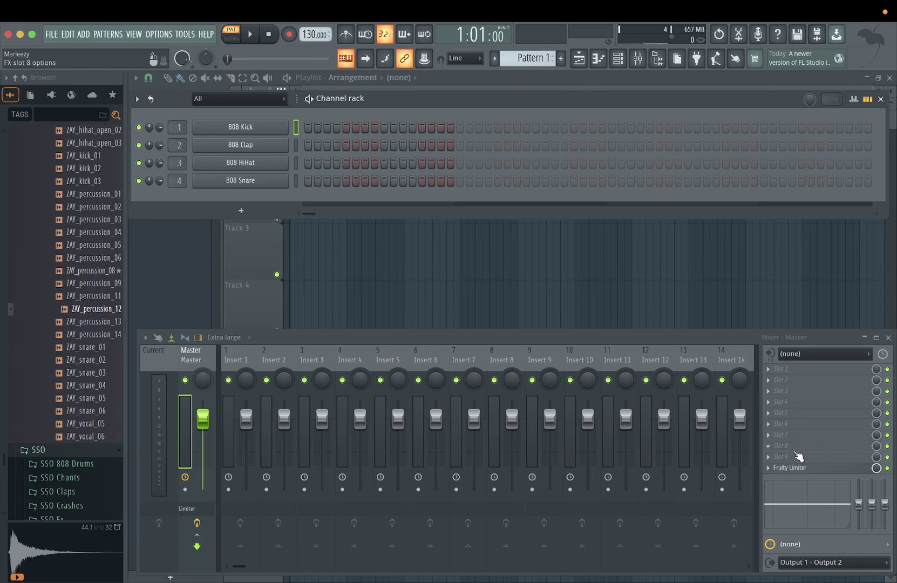
Step: Add an SRX PIANO 1 instrument channel and open its piano roll
{"action": "left_click", "coordinate": [251, 214]}
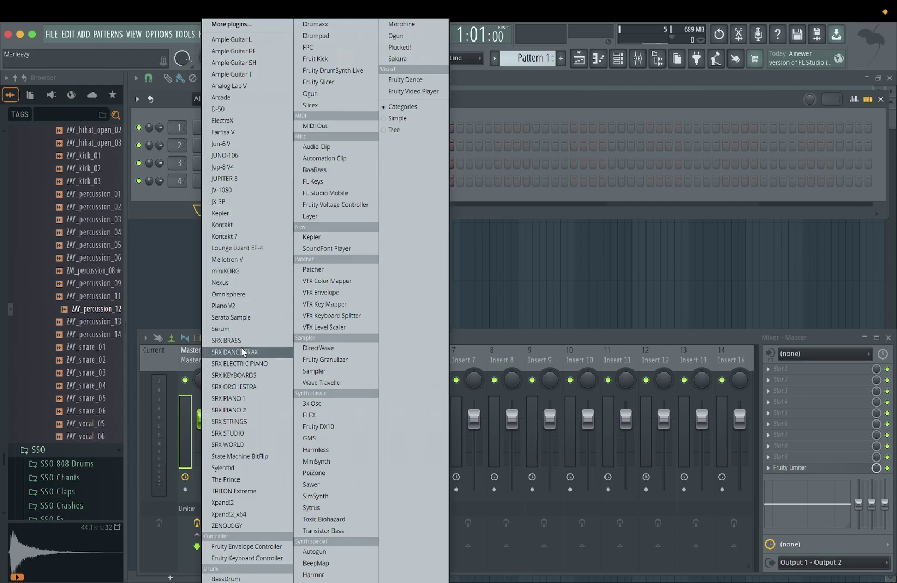
{"action": "left_click", "coordinate": [243, 399]}
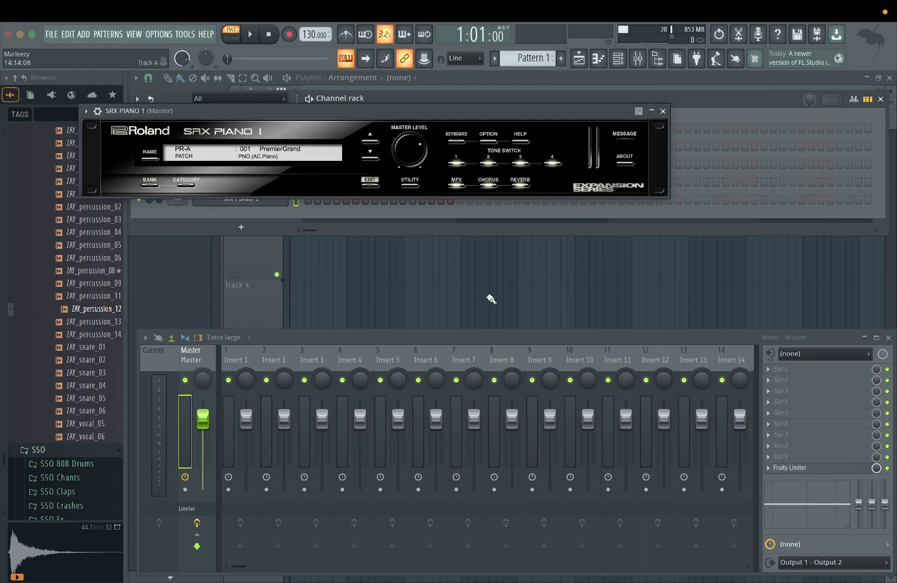
{"action": "left_click", "coordinate": [663, 112]}
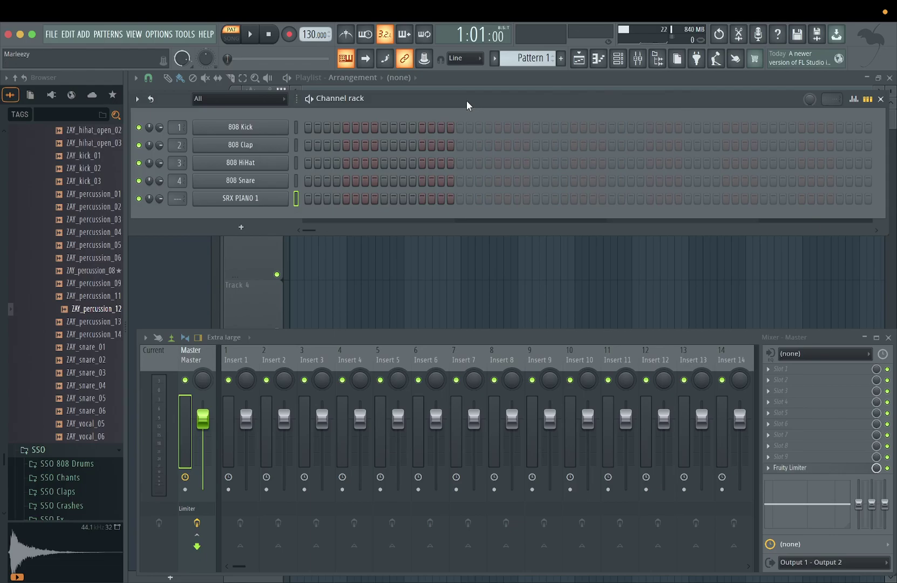
{"action": "right_click", "coordinate": [243, 200]}
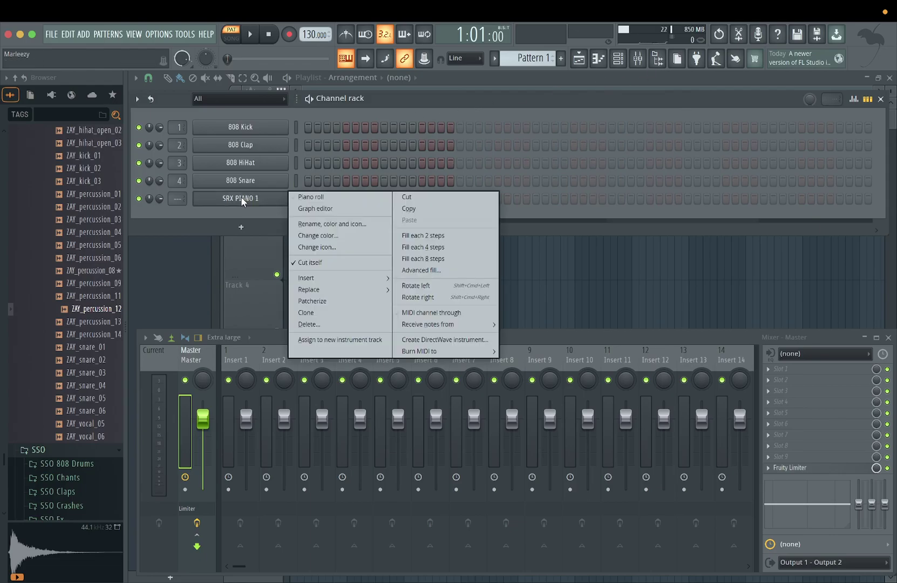
{"action": "left_click", "coordinate": [308, 197]}
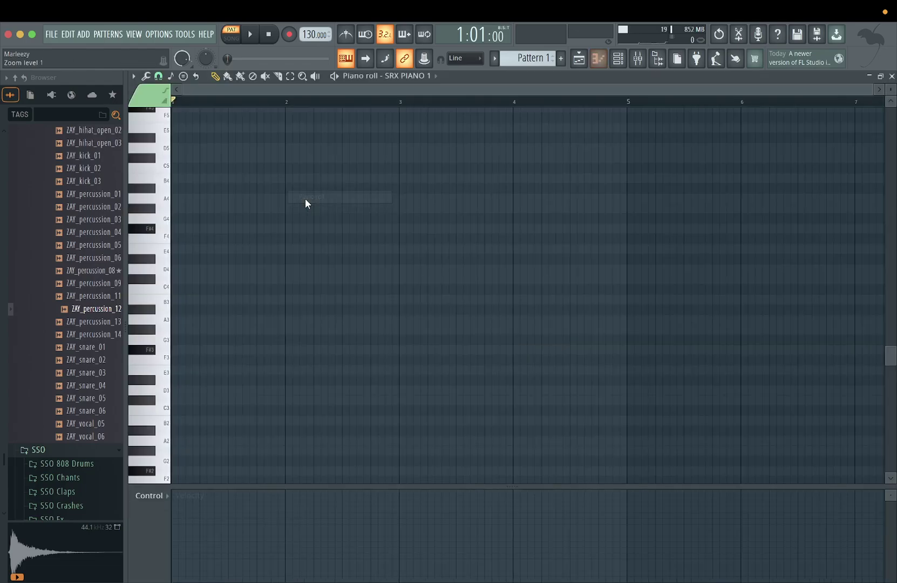
Step: Stamp a Major (Ionian) scale starting on A3 at bar 1, lengthen its notes to half a bar, and delete it
{"action": "left_click", "coordinate": [133, 76]}
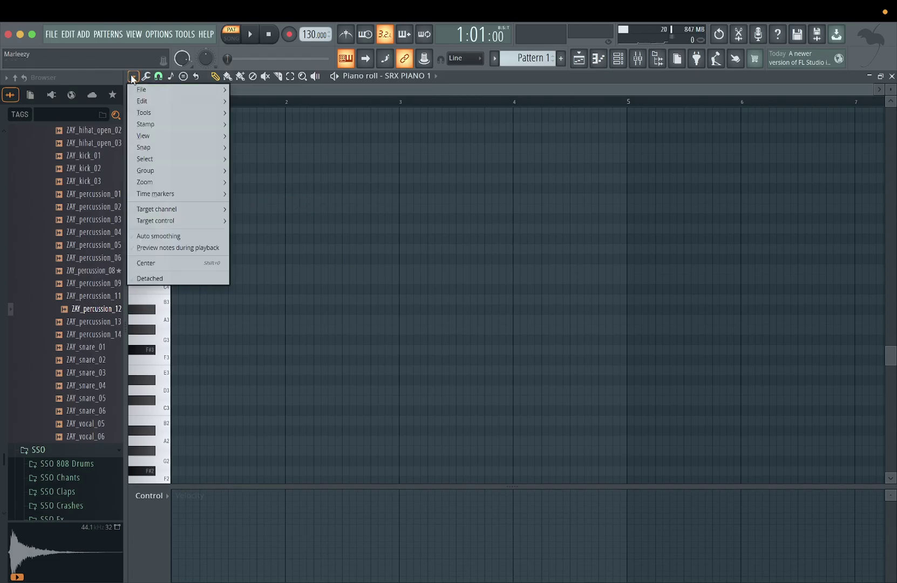
{"action": "mouse_move", "coordinate": [181, 124]}
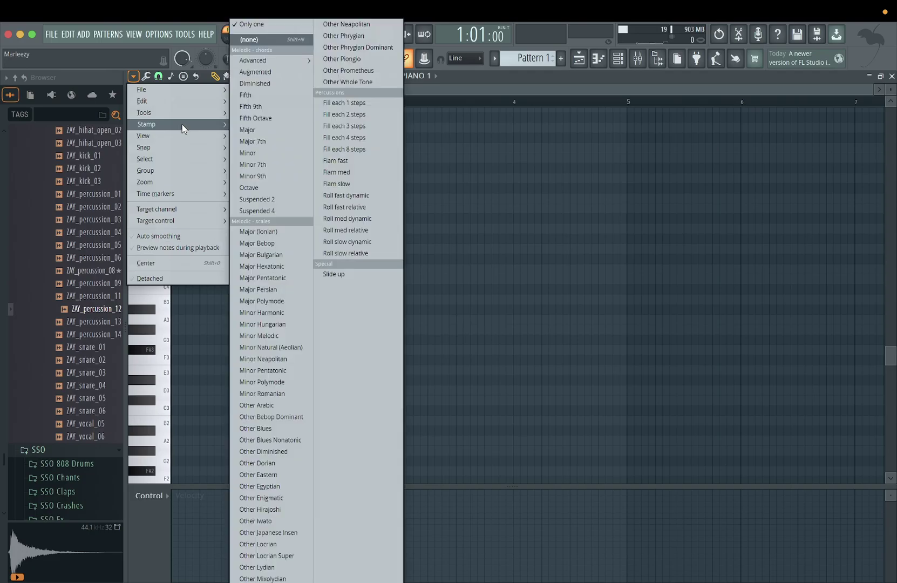
{"action": "mouse_move", "coordinate": [280, 58]}
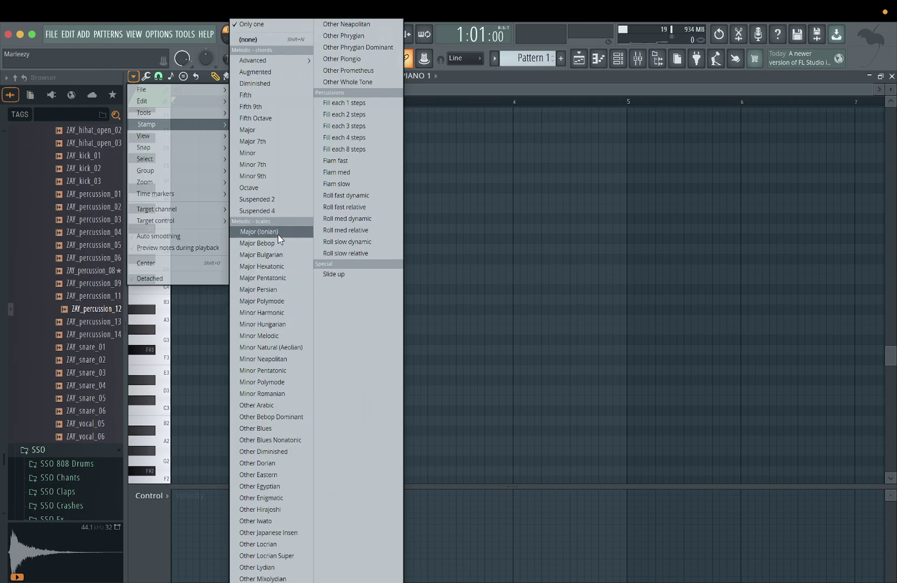
{"action": "left_click", "coordinate": [259, 232]}
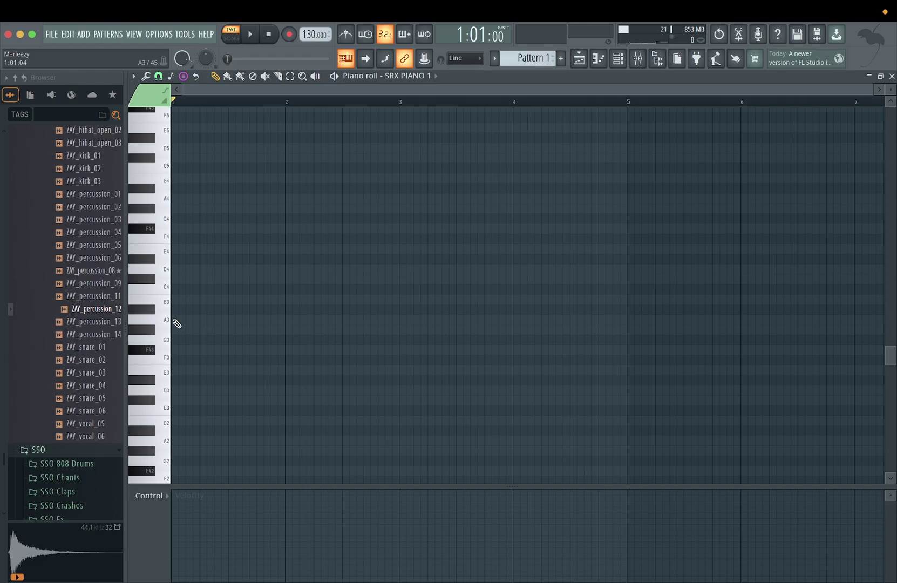
{"action": "left_click", "coordinate": [174, 321]}
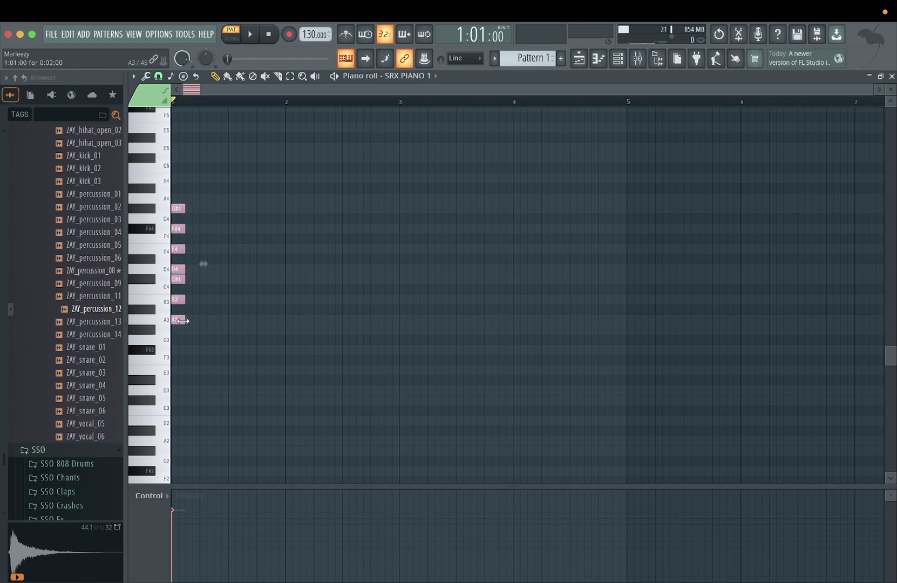
{"action": "left_click_drag", "start_coordinate": [185, 320], "coordinate": [227, 320]}
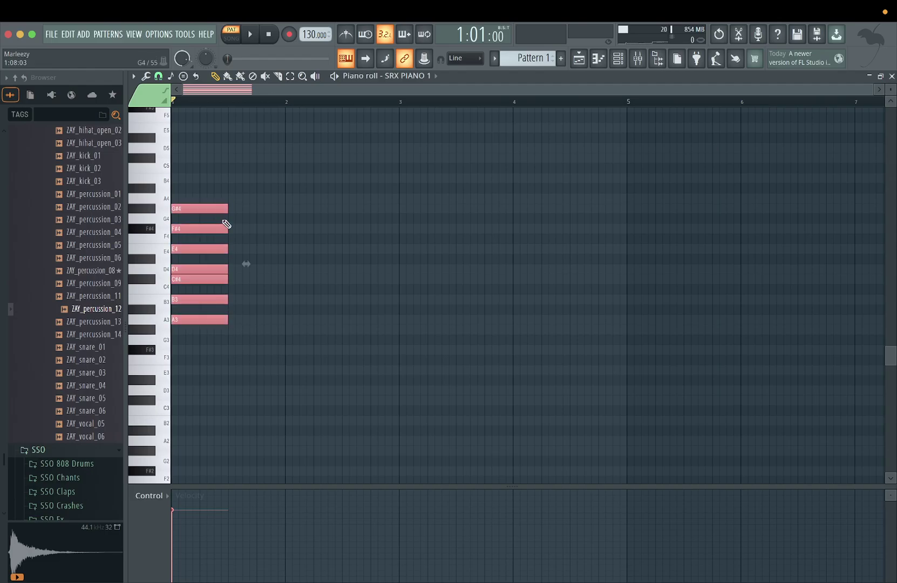
{"action": "right_click", "coordinate": [210, 319]}
Step: Stamp a Minor chord rooted on F#4 at bar 1 and lengthen it to one full bar
{"action": "left_click", "coordinate": [133, 77]}
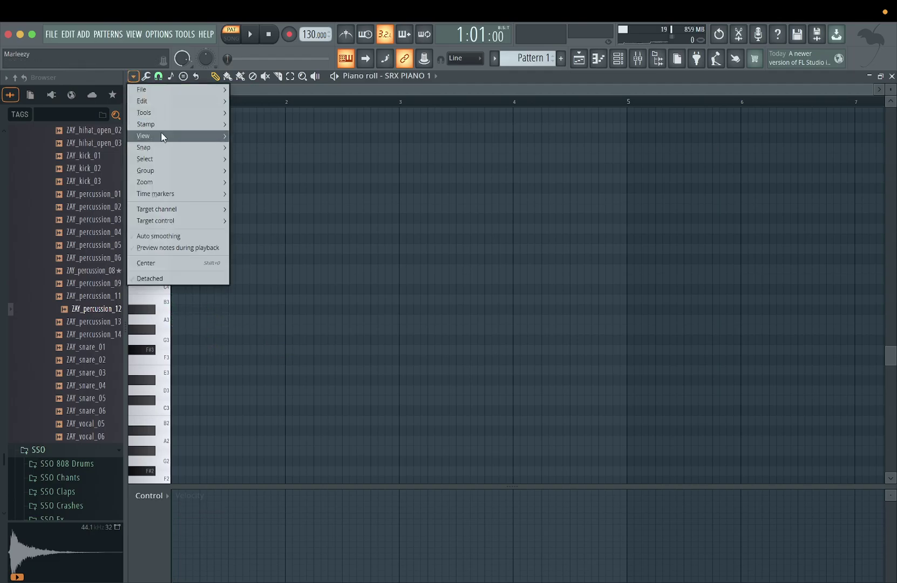
{"action": "mouse_move", "coordinate": [166, 141]}
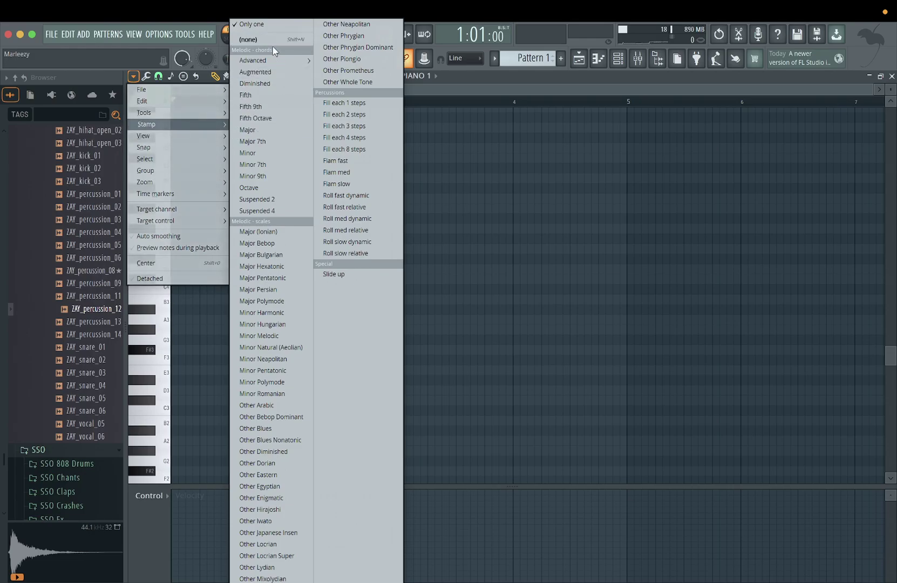
{"action": "left_click", "coordinate": [271, 152]}
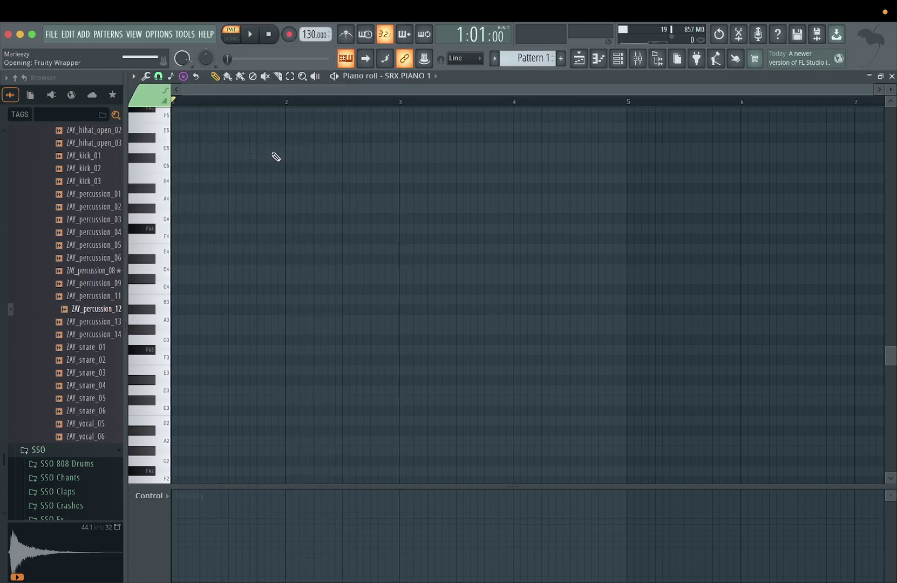
{"action": "scroll", "coordinate": [234, 224], "scroll_direction": "up", "scroll_amount": 4}
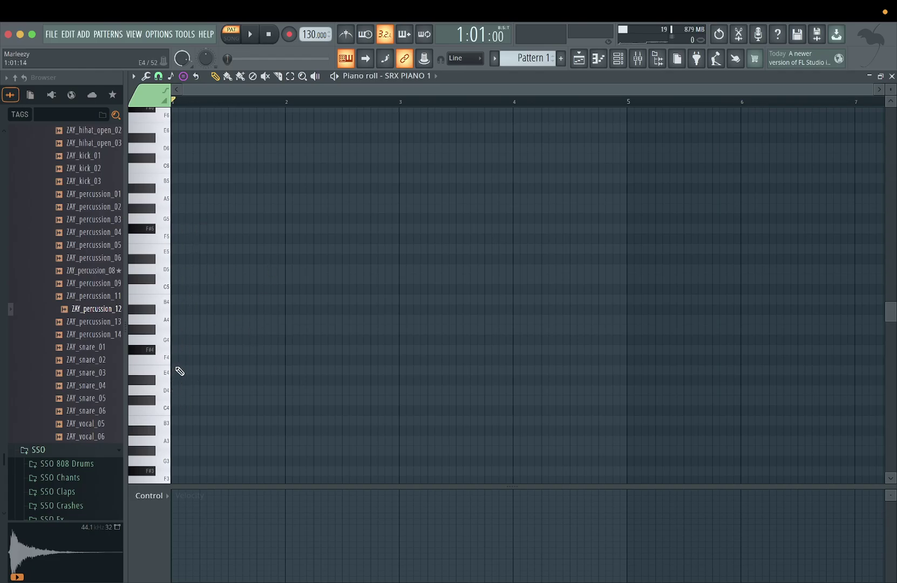
{"action": "left_click", "coordinate": [178, 351]}
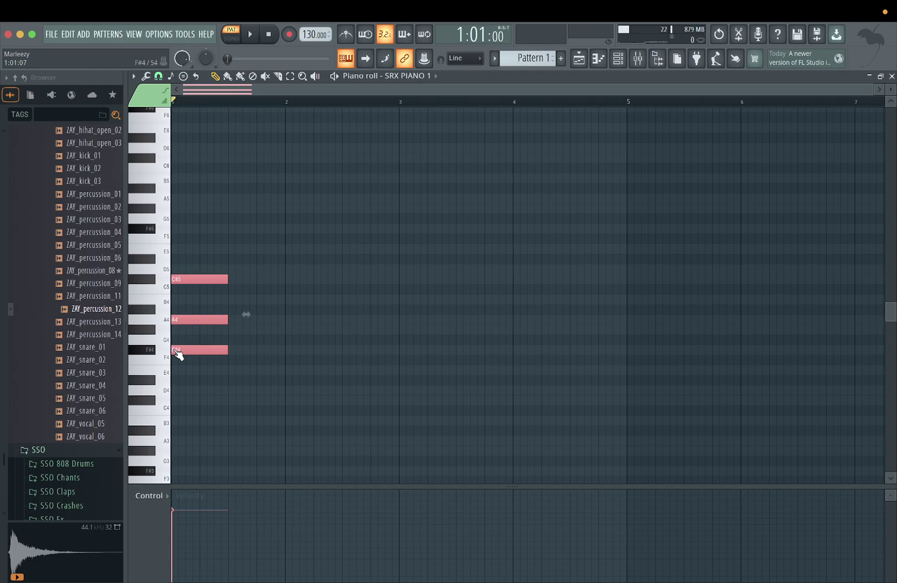
{"action": "left_click_drag", "start_coordinate": [230, 350], "coordinate": [282, 357]}
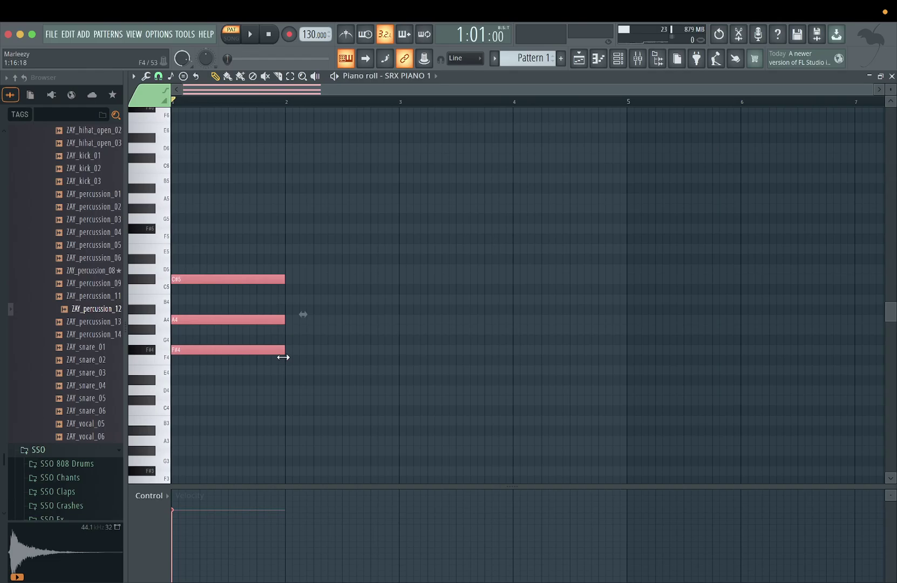
Step: Play back the F#4 minor chord in bar 1 and stop playback
{"action": "scroll", "coordinate": [297, 306], "scroll_direction": "down", "scroll_amount": 2}
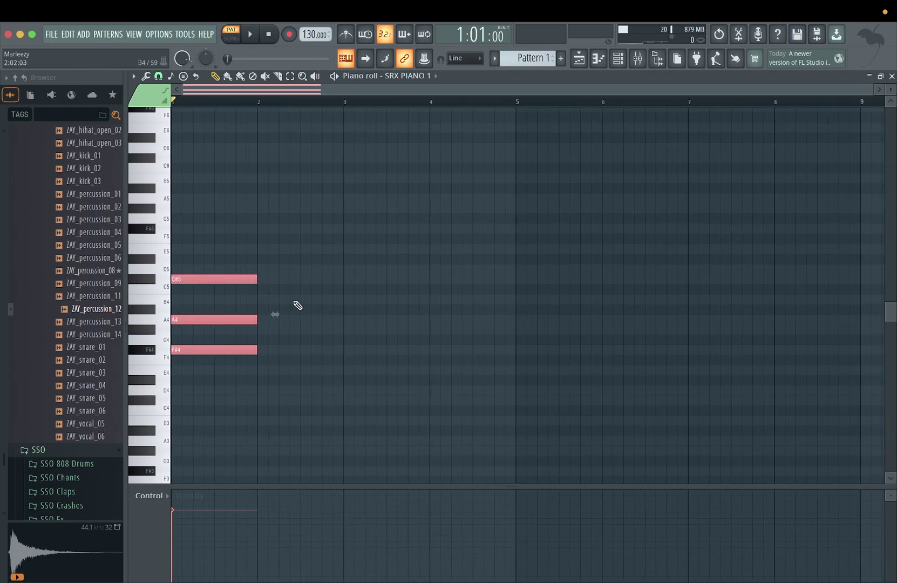
{"action": "scroll", "coordinate": [297, 305], "scroll_direction": "down", "scroll_amount": 1}
{"action": "scroll", "coordinate": [297, 306], "scroll_direction": "down", "scroll_amount": 4}
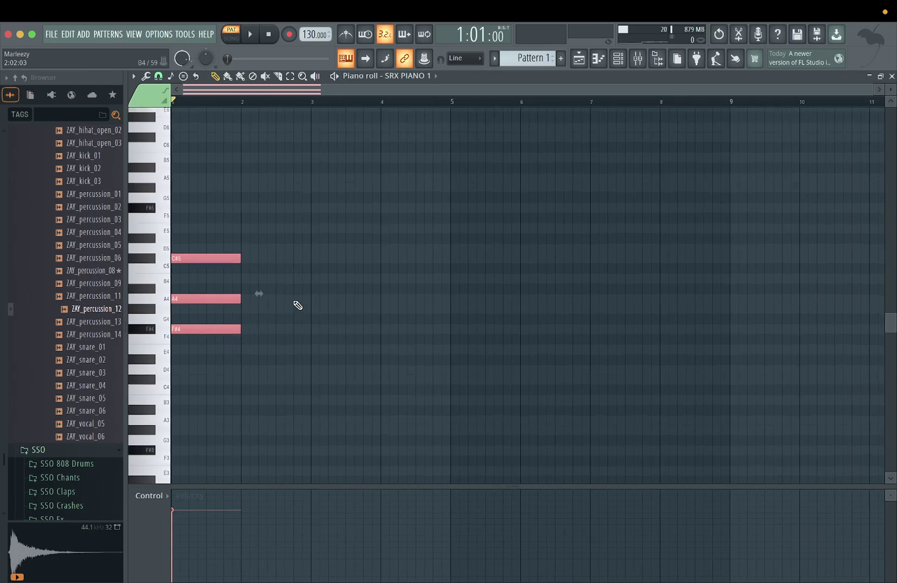
{"action": "left_click", "coordinate": [233, 255]}
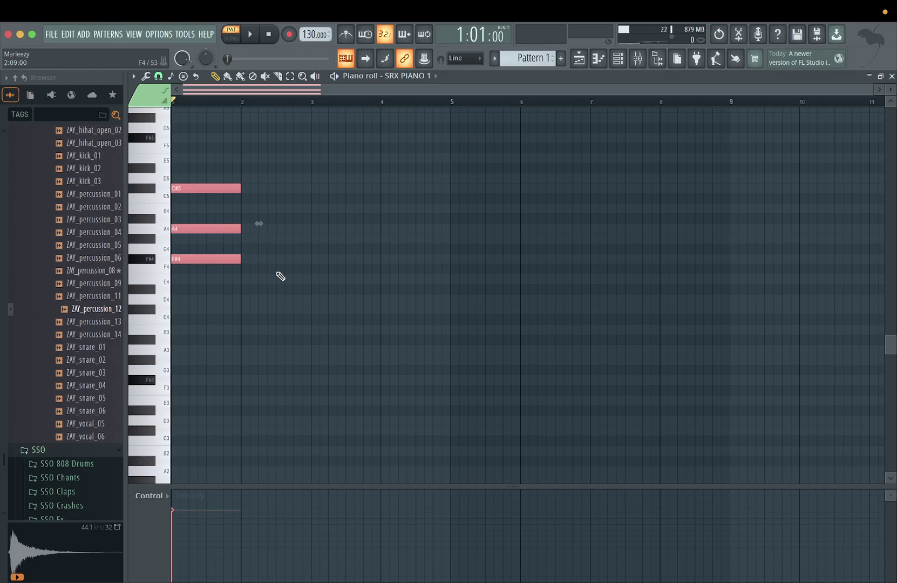
{"action": "scroll", "coordinate": [280, 276], "scroll_direction": "up", "scroll_amount": 5}
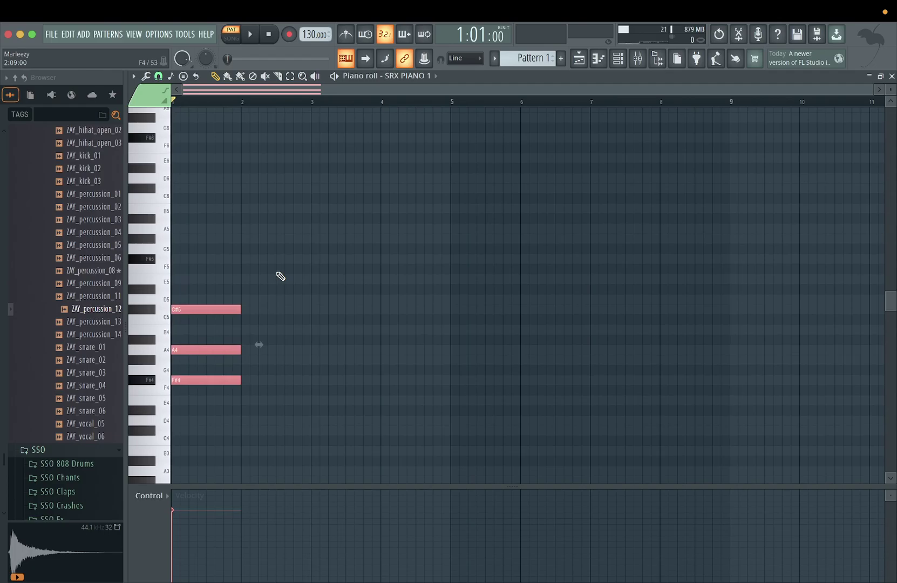
{"action": "scroll", "coordinate": [281, 276], "scroll_direction": "down", "scroll_amount": 2, "text": "ctrl"}
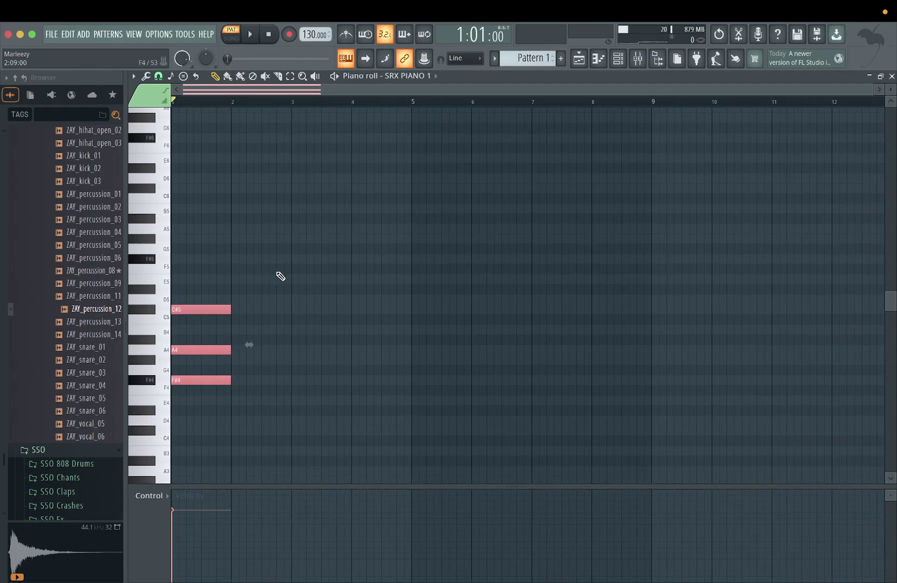
{"action": "scroll", "coordinate": [280, 276], "scroll_direction": "down", "scroll_amount": 4}
{"action": "scroll", "coordinate": [281, 276], "scroll_direction": "up", "scroll_amount": 1}
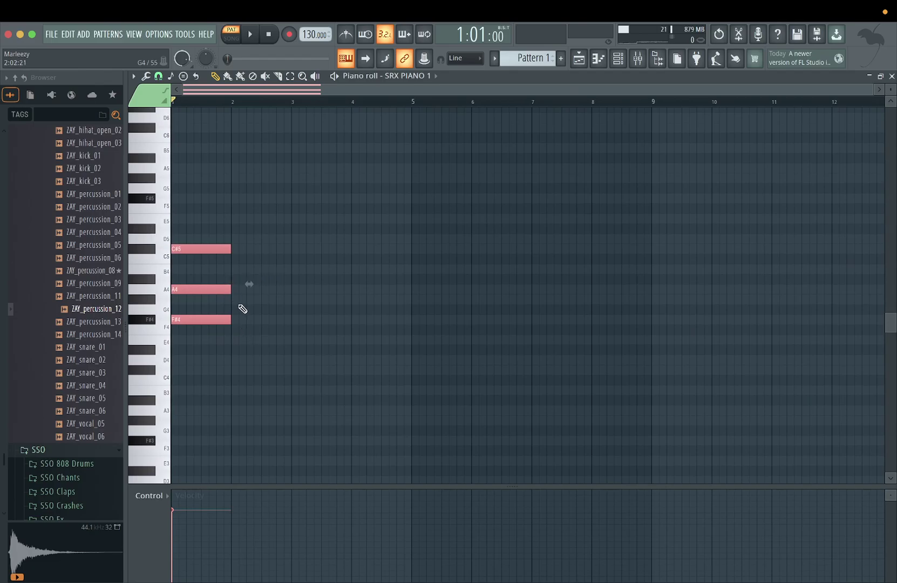
{"action": "key", "text": "space"}
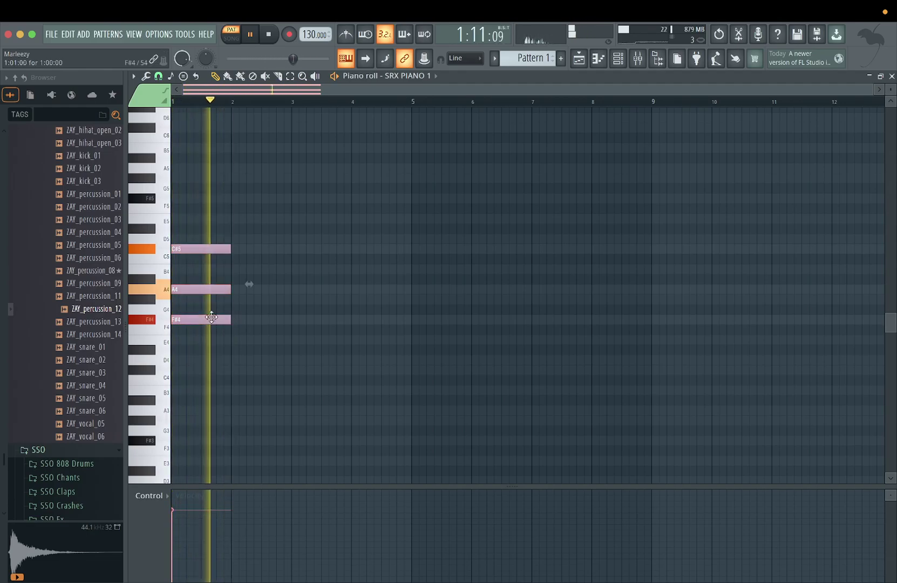
{"action": "key", "text": "space"}
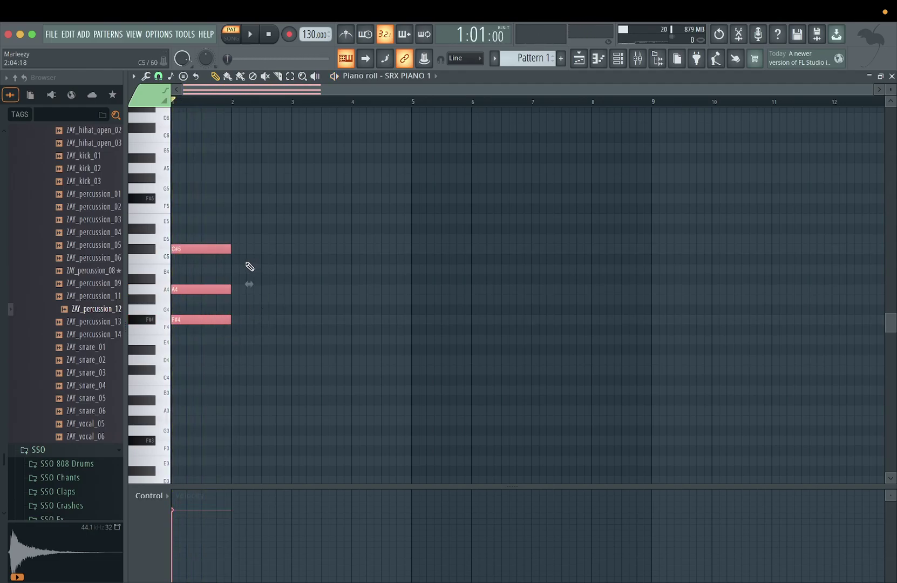
Step: Draw one-bar B4, A4 and E4 notes at bar 2 and play back the two chords
{"action": "left_click", "coordinate": [233, 269]}
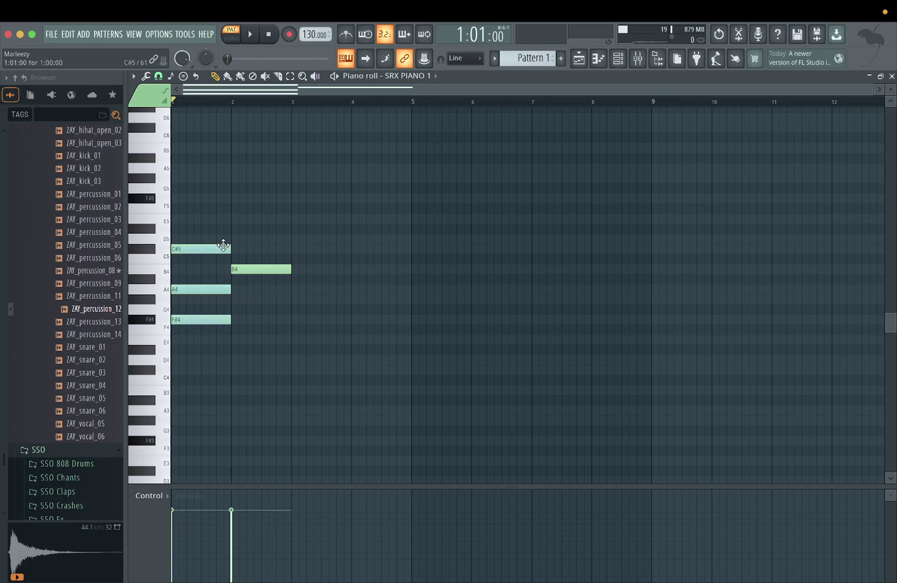
{"action": "left_click", "coordinate": [235, 290]}
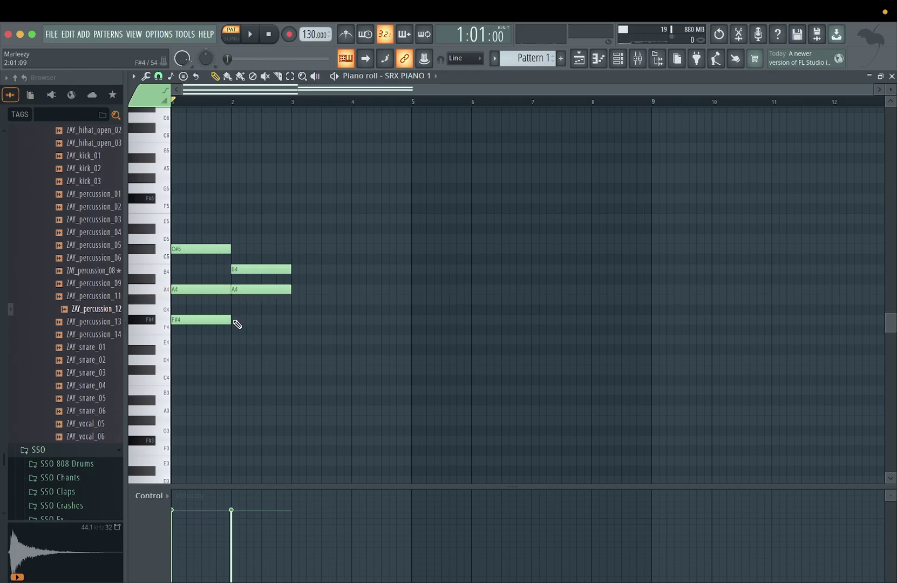
{"action": "left_click", "coordinate": [234, 340]}
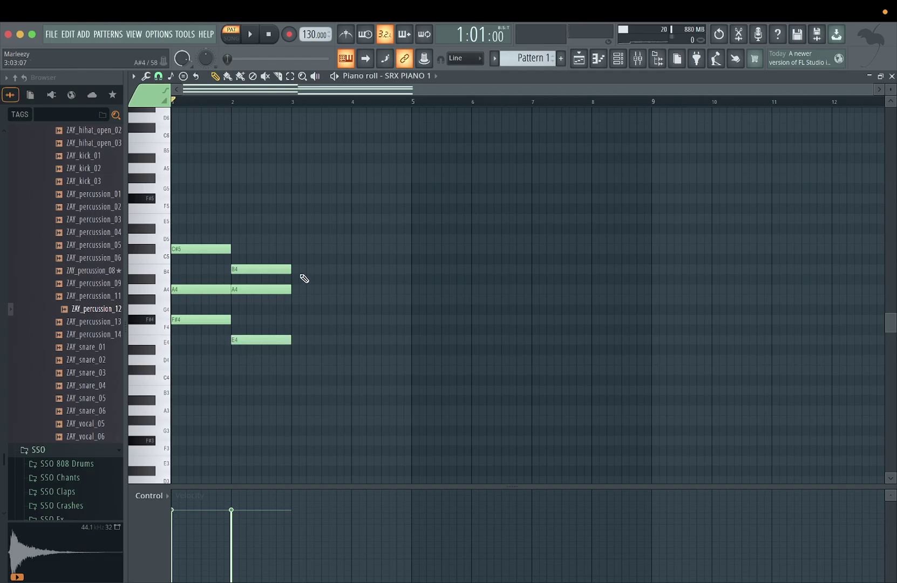
{"action": "key", "text": "space"}
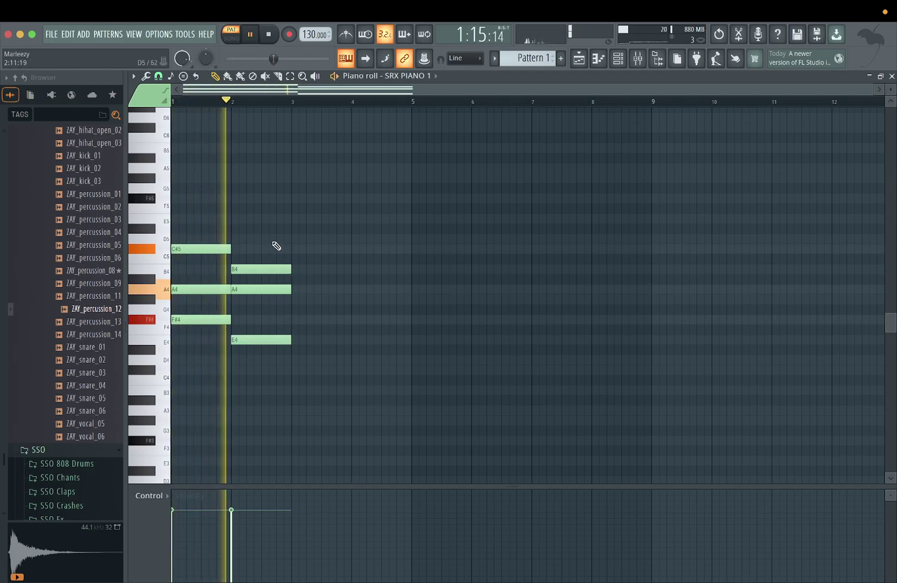
{"action": "key", "text": "space"}
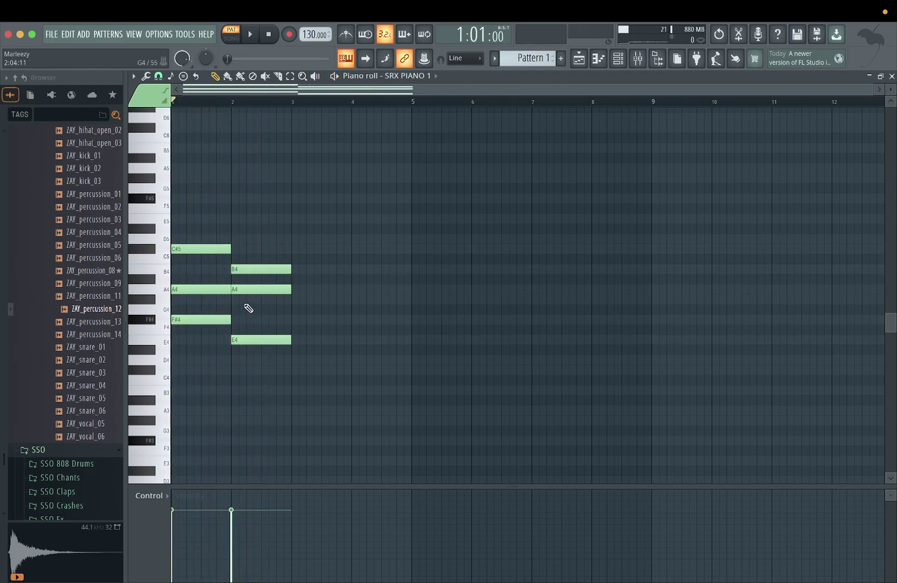
Step: Lower the A4 note in bar 2 to G#4 and play back the progression
{"action": "left_click_drag", "start_coordinate": [235, 292], "coordinate": [240, 302]}
{"action": "key", "text": "space"}
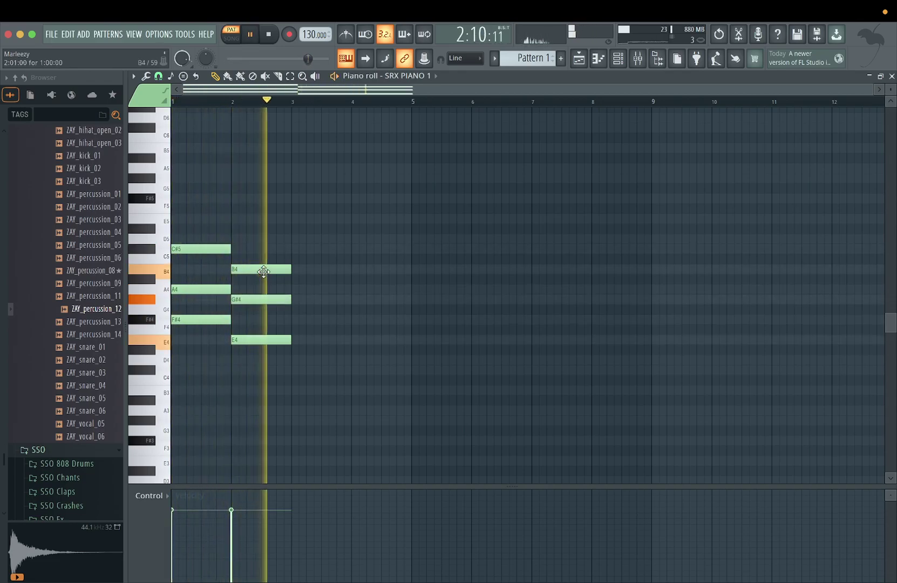
{"action": "key", "text": "space"}
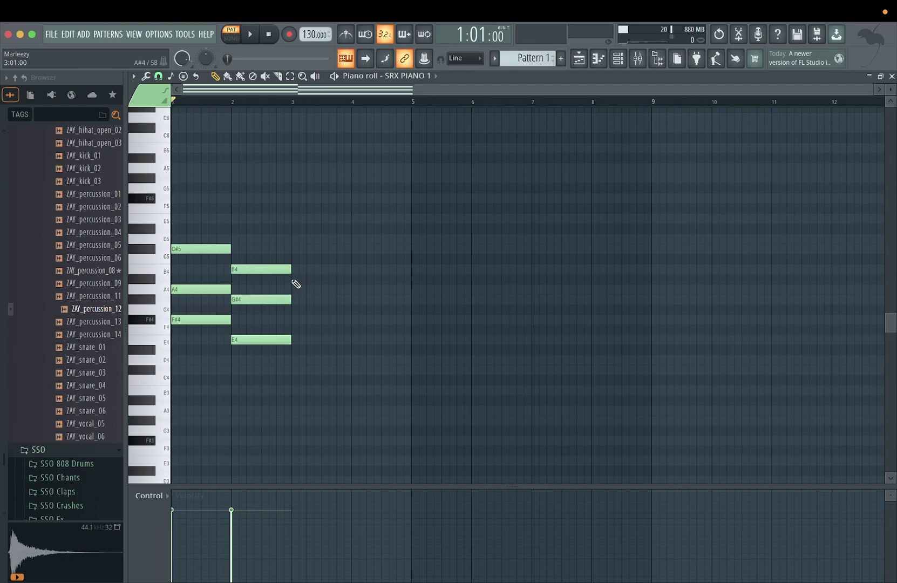
Step: Draw one-bar A4, F#4 and D4 notes at bar 3 and play back the three chords
{"action": "left_click", "coordinate": [295, 289]}
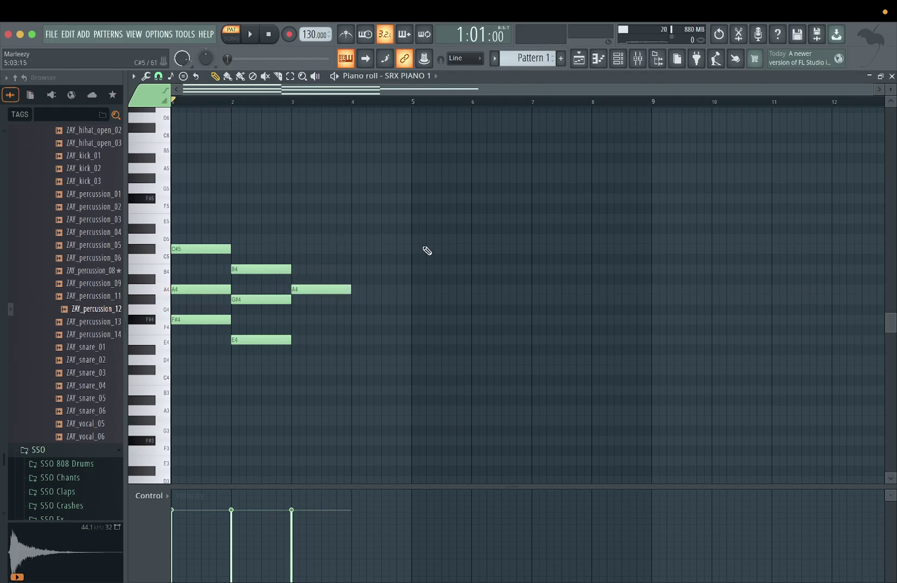
{"action": "scroll", "coordinate": [378, 301], "scroll_direction": "down", "scroll_amount": 2}
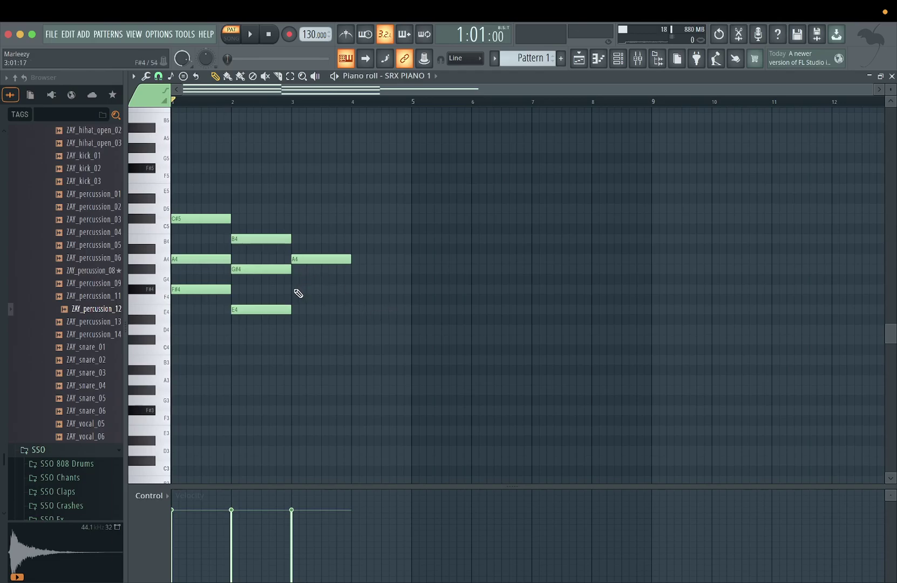
{"action": "left_click", "coordinate": [296, 290]}
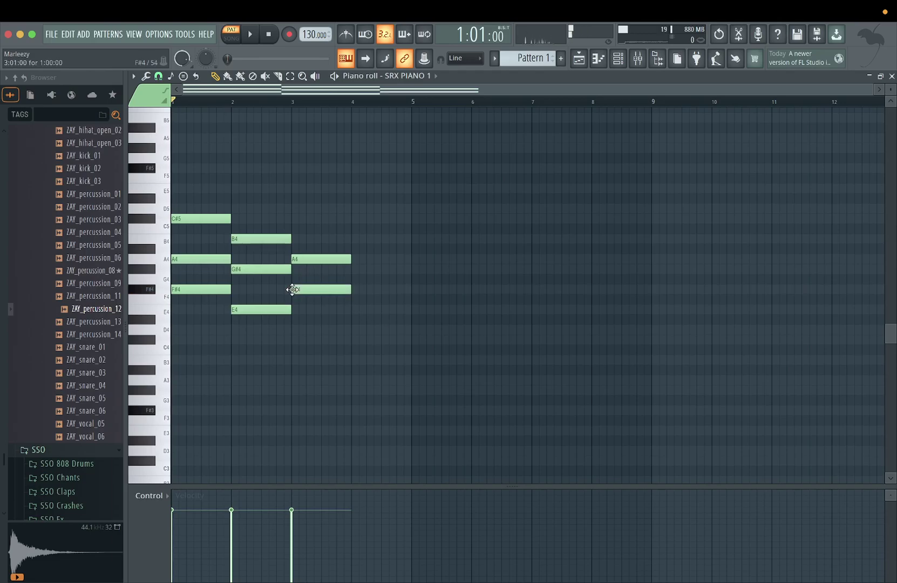
{"action": "left_click", "coordinate": [294, 329]}
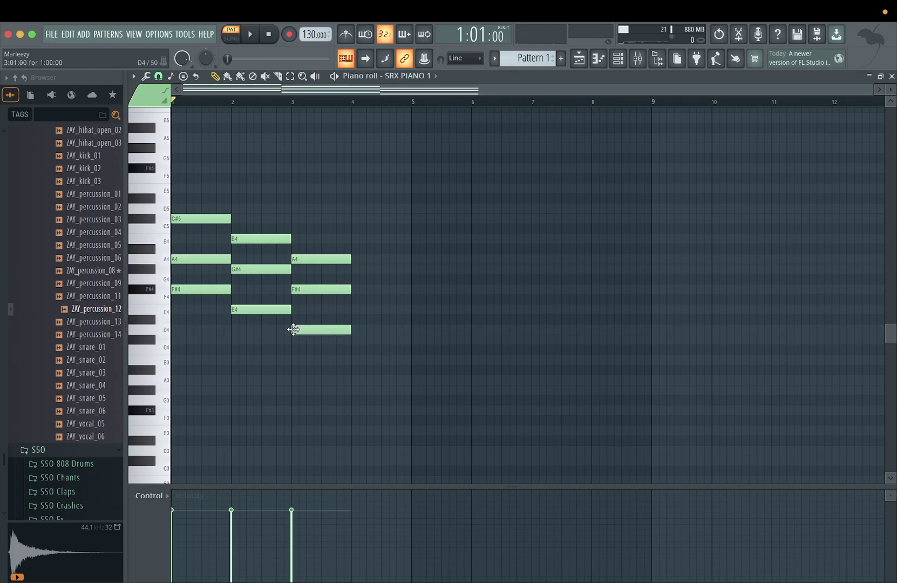
{"action": "key", "text": "space"}
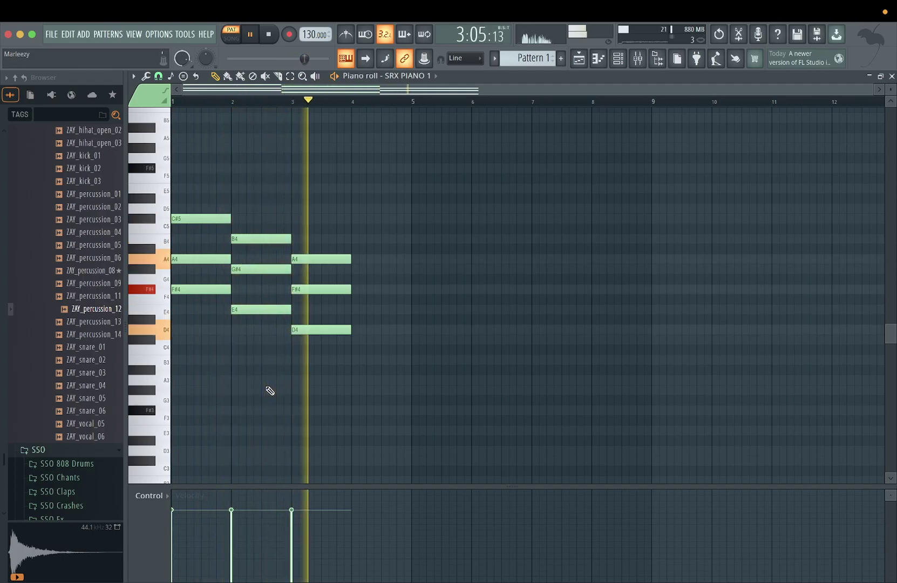
{"action": "key", "text": "space"}
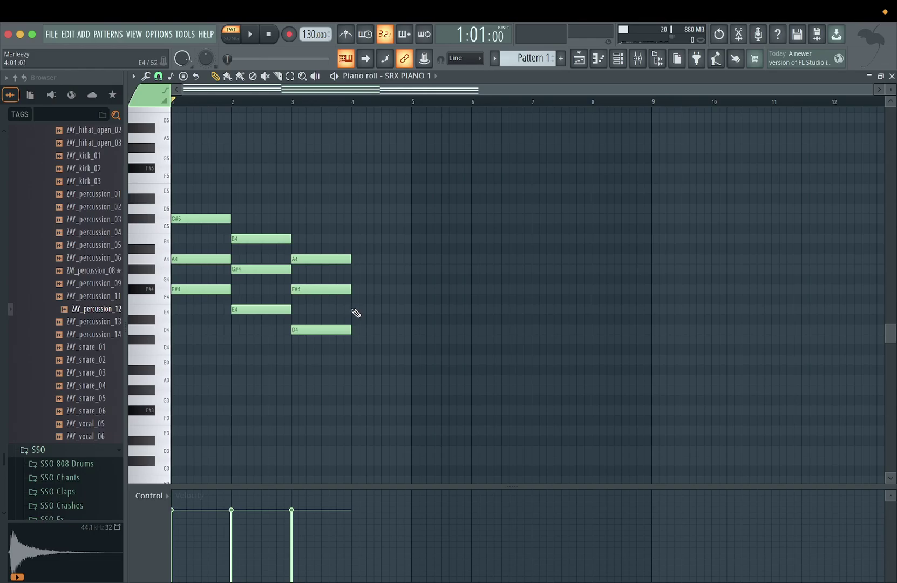
Step: Draw one-bar E4, G#4 and F#4 notes at bar 4
{"action": "left_click", "coordinate": [354, 311]}
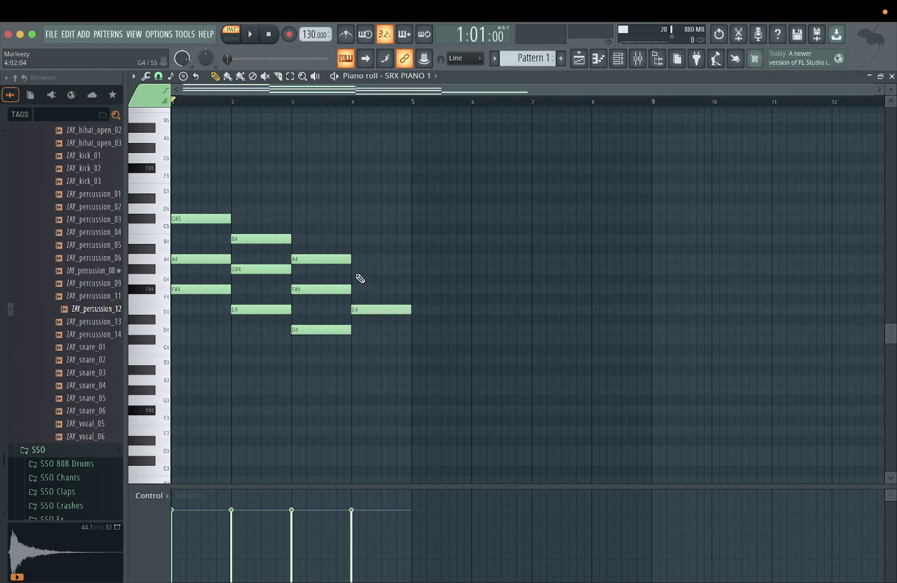
{"action": "left_click", "coordinate": [354, 270]}
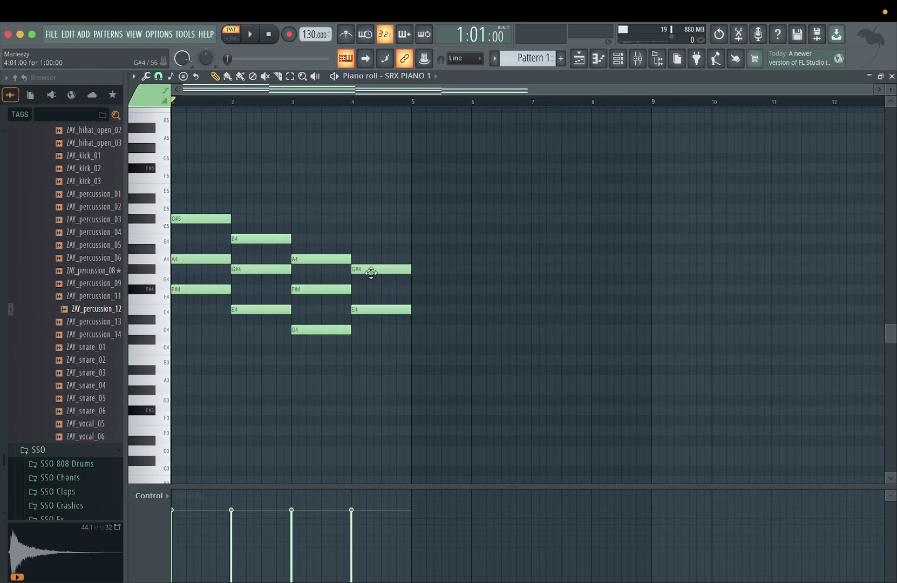
{"action": "left_click", "coordinate": [356, 291]}
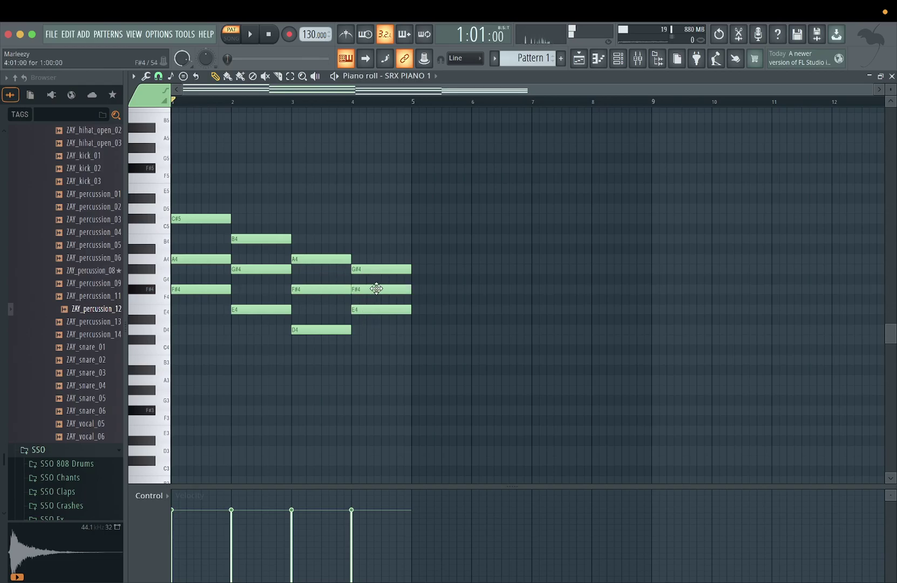
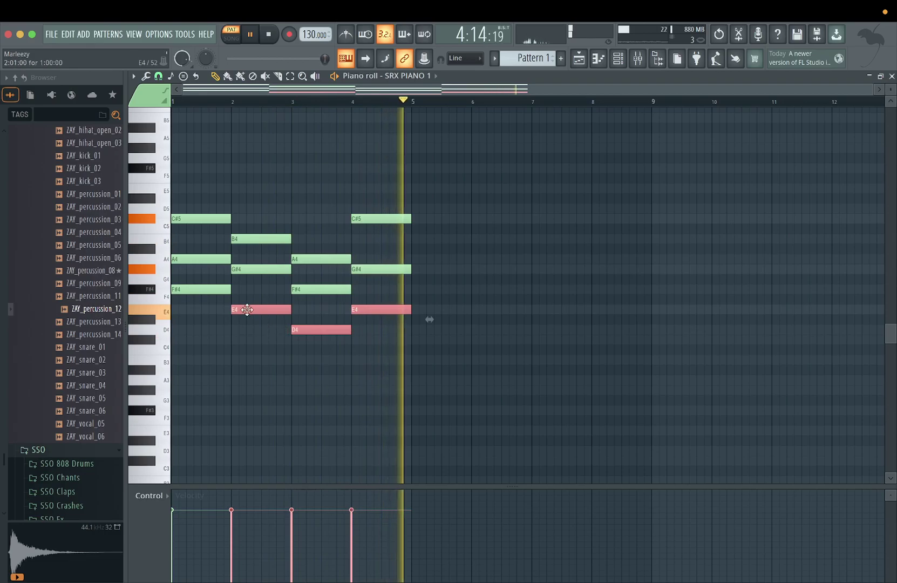
Step: Copy the lowest notes of bars 2 to 4 one octave down and draw a one-bar F#3 note at bar 1
{"action": "left_click_drag", "start_coordinate": [236, 311], "coordinate": [248, 432]}
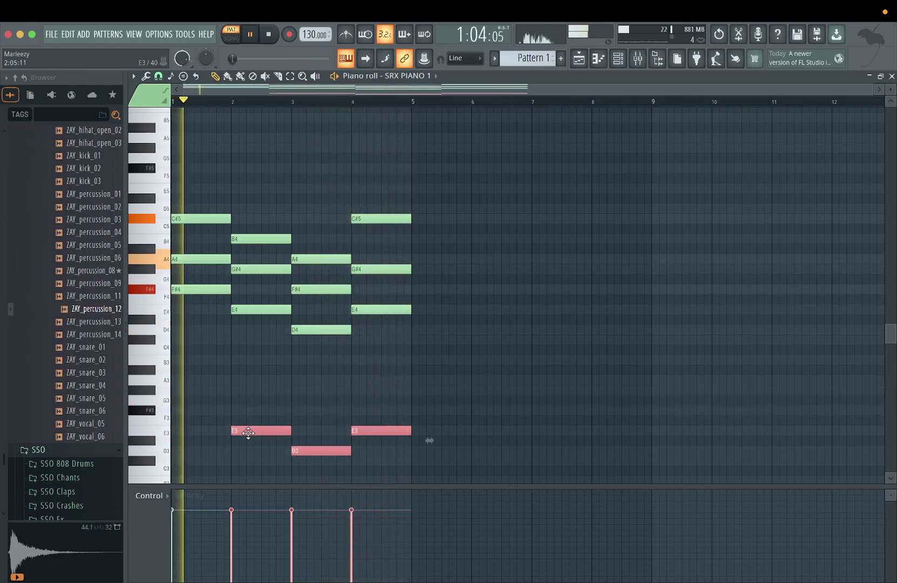
{"action": "left_click_drag", "start_coordinate": [195, 304], "coordinate": [190, 327]}
{"action": "key", "text": "ctrl+z"}
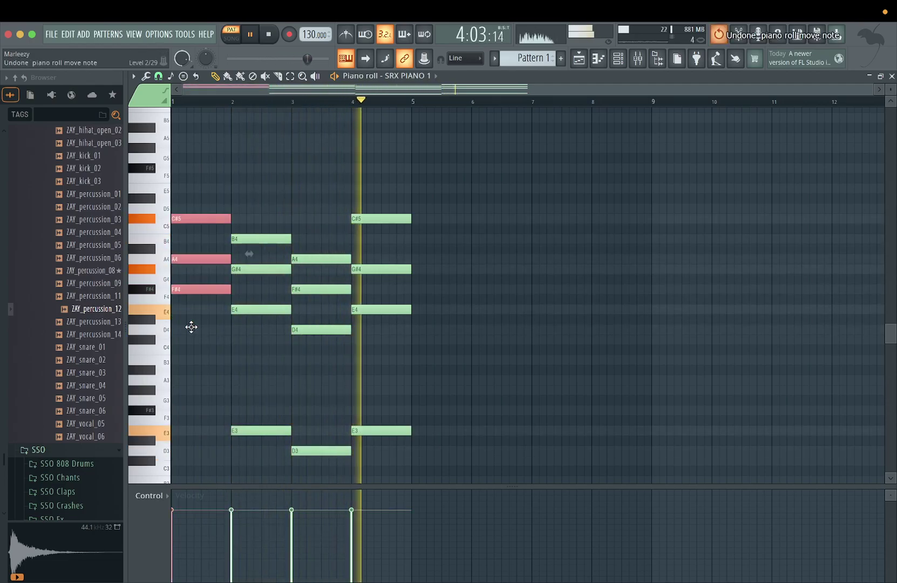
{"action": "left_click", "coordinate": [187, 411]}
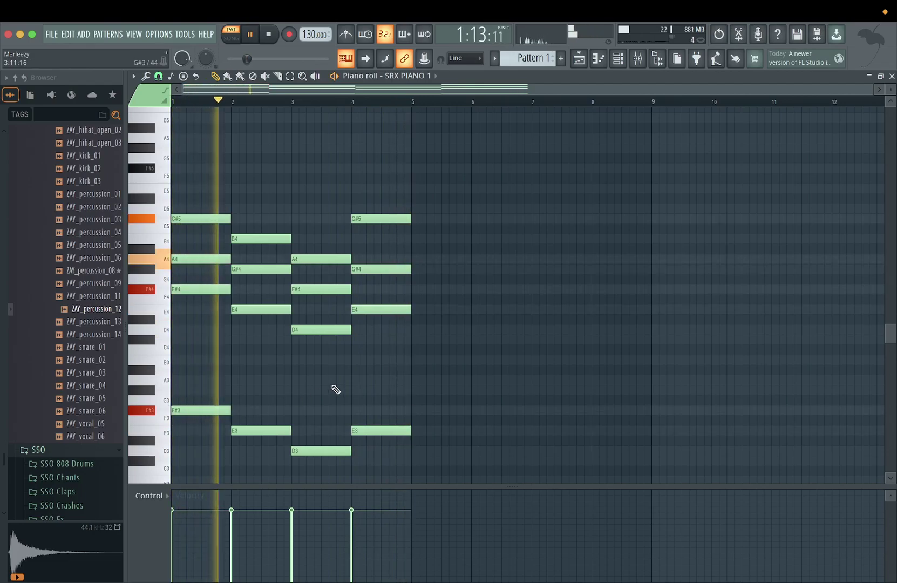
Step: Try the C#5 note of bar 4 at D5 and A#4, and settle it on B4
{"action": "left_click_drag", "start_coordinate": [378, 218], "coordinate": [378, 206]}
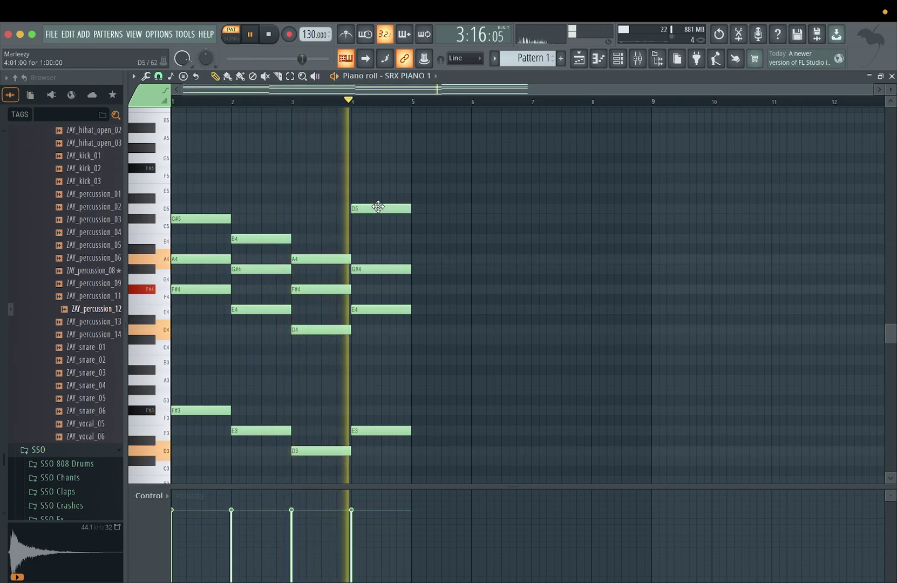
{"action": "left_click_drag", "start_coordinate": [378, 206], "coordinate": [378, 248]}
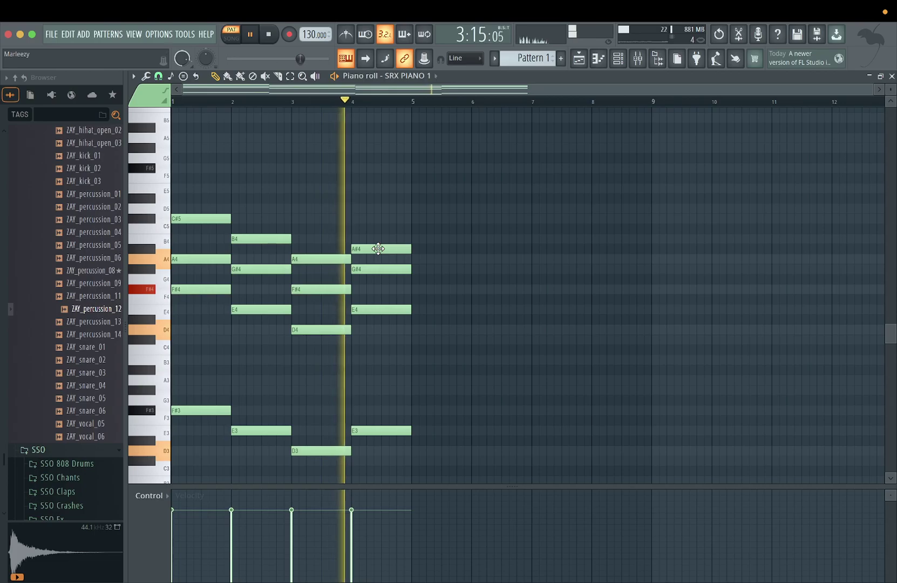
{"action": "left_click_drag", "start_coordinate": [378, 248], "coordinate": [381, 236]}
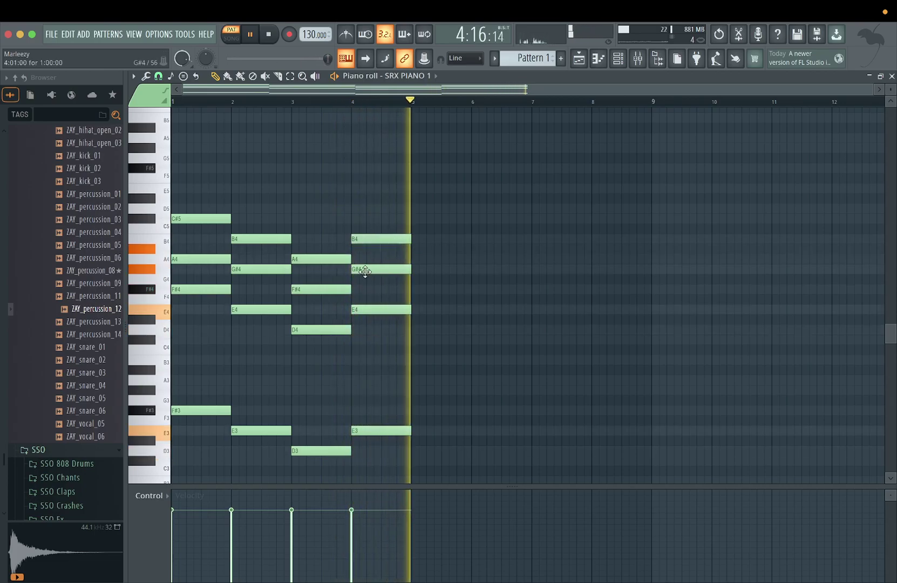
Step: Try the G#4 note of bar 4 at G4 and F#4, and move it back to G#4
{"action": "left_click_drag", "start_coordinate": [360, 269], "coordinate": [362, 283]}
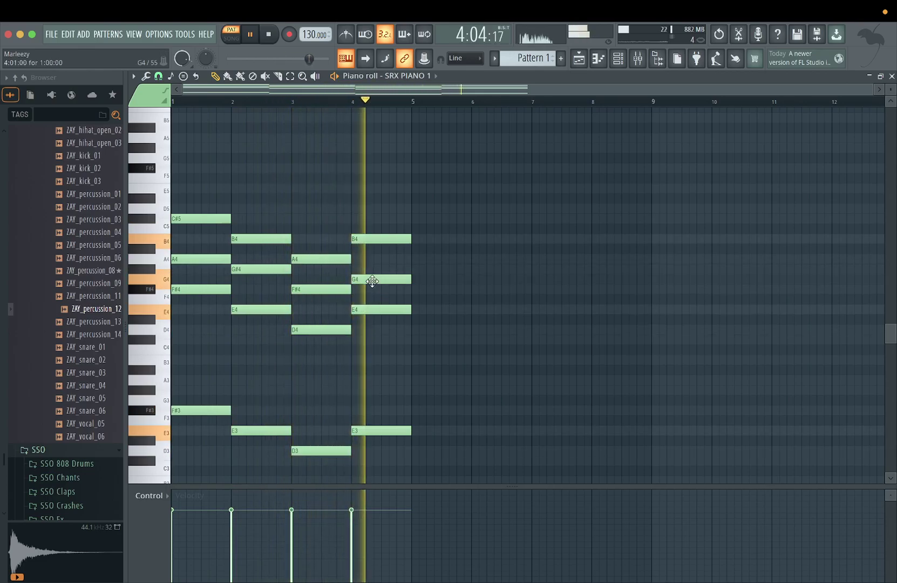
{"action": "left_click_drag", "start_coordinate": [370, 286], "coordinate": [371, 294]}
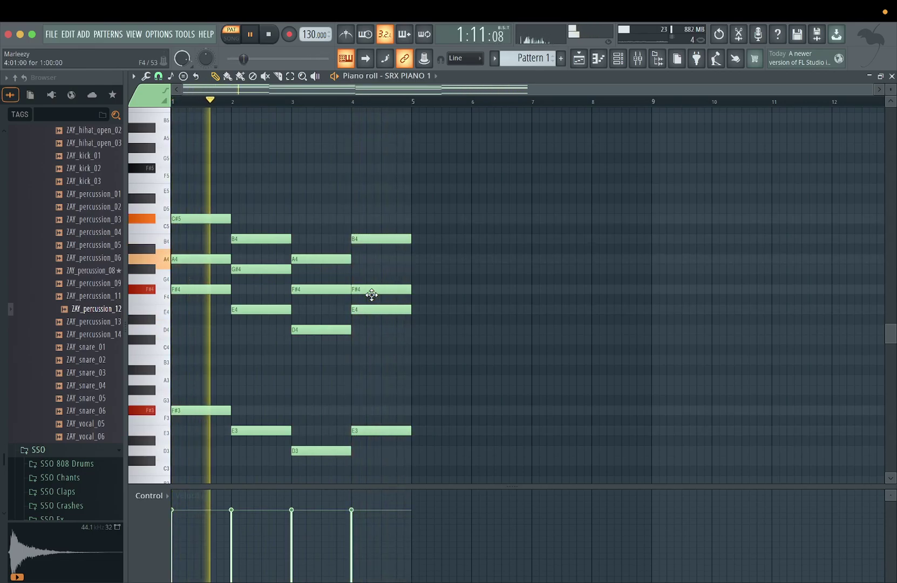
{"action": "key", "text": "space"}
{"action": "left_click_drag", "start_coordinate": [370, 292], "coordinate": [372, 268]}
Step: Play back the four-bar progression twice and stop playback
{"action": "key", "text": "space"}
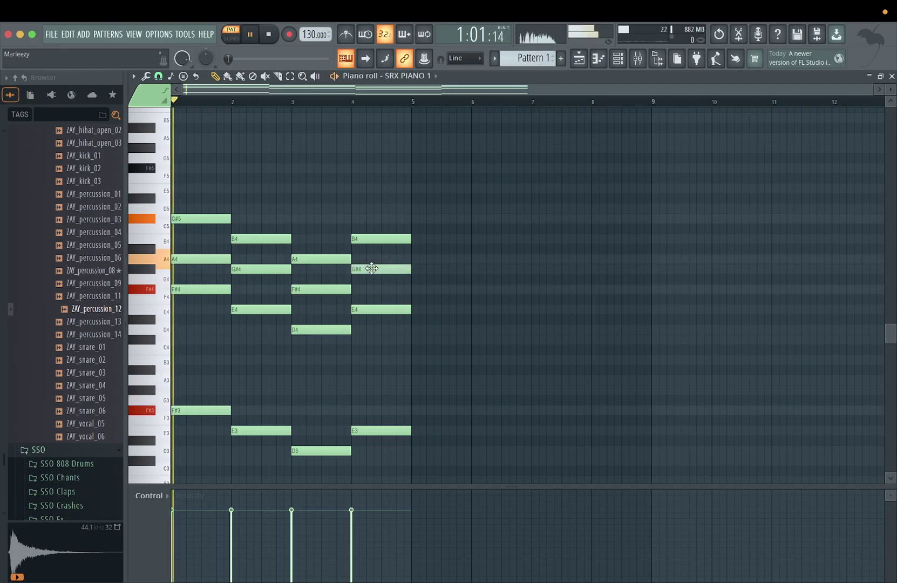
{"action": "key", "text": "space"}
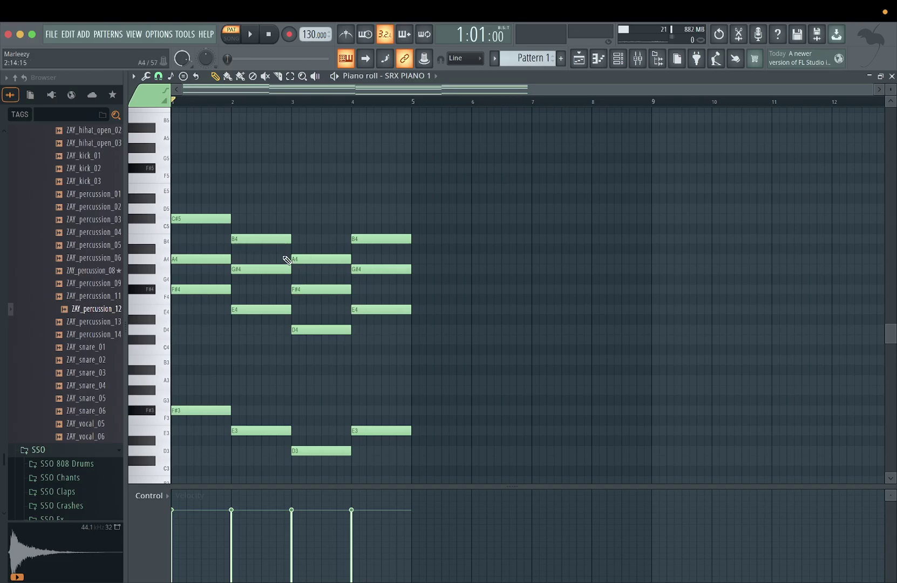
{"action": "key", "text": "space"}
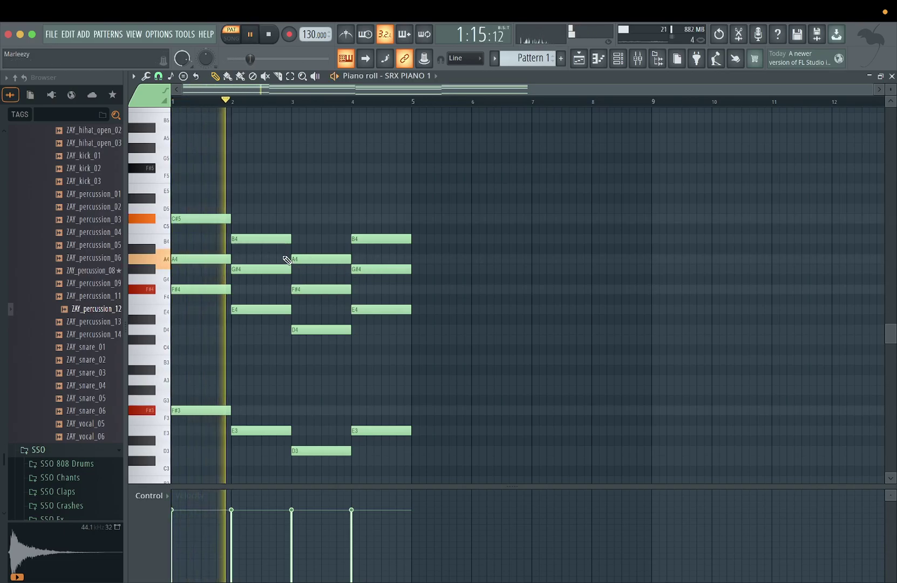
{"action": "key", "text": "space"}
Step: Delete all notes of the four-bar progression, including the bass notes
{"action": "mouse_move", "coordinate": [275, 233]}
{"action": "left_mouse_down"}
{"action": "mouse_move", "coordinate": [267, 463]}
{"action": "mouse_move", "coordinate": [370, 248]}
{"action": "mouse_move", "coordinate": [368, 188]}
{"action": "left_mouse_up"}
{"action": "mouse_move", "coordinate": [332, 239]}
{"action": "left_mouse_down"}
{"action": "mouse_move", "coordinate": [322, 390]}
{"action": "mouse_move", "coordinate": [349, 415]}
{"action": "mouse_move", "coordinate": [380, 280]}
{"action": "left_mouse_up"}
{"action": "mouse_move", "coordinate": [380, 324]}
{"action": "left_mouse_down"}
{"action": "mouse_move", "coordinate": [373, 435]}
{"action": "mouse_move", "coordinate": [359, 449]}
{"action": "mouse_move", "coordinate": [367, 420]}
{"action": "mouse_move", "coordinate": [298, 491]}
{"action": "mouse_move", "coordinate": [273, 451]}
{"action": "mouse_move", "coordinate": [219, 291]}
{"action": "mouse_move", "coordinate": [217, 243]}
{"action": "left_mouse_up"}
{"action": "scroll", "coordinate": [274, 456], "scroll_direction": "down", "scroll_amount": 1}
{"action": "left_click", "coordinate": [210, 394]}
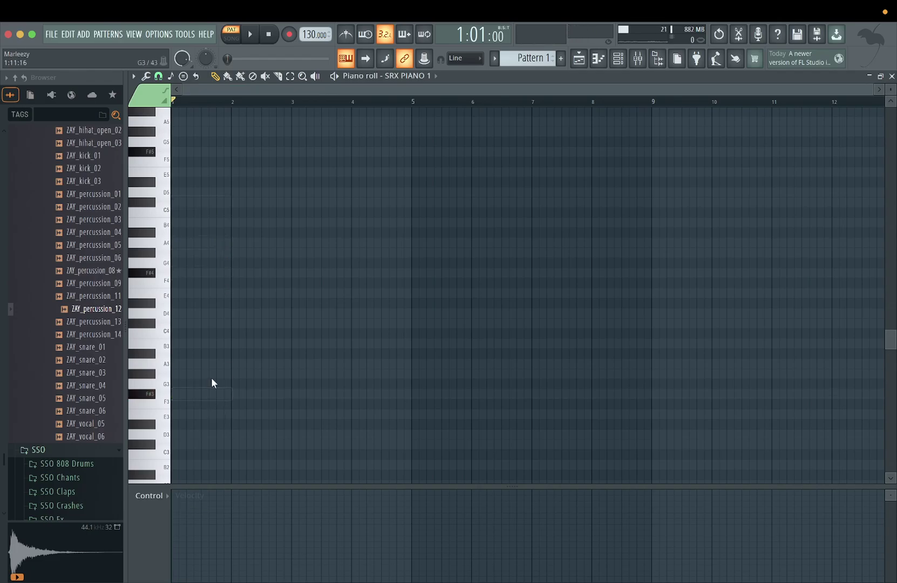
Step: Choose the Minor 7th chord as the piano roll stamp
{"action": "left_click", "coordinate": [133, 76]}
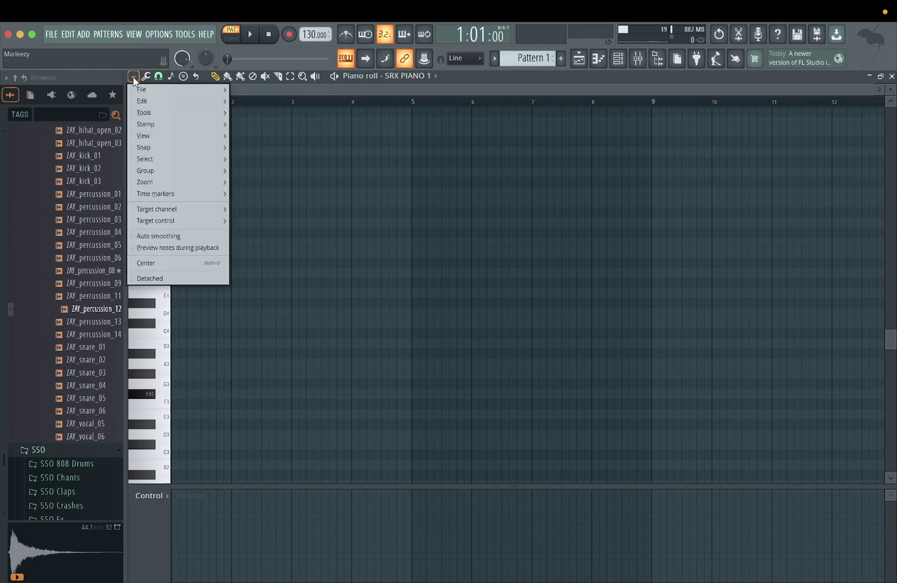
{"action": "mouse_move", "coordinate": [147, 127]}
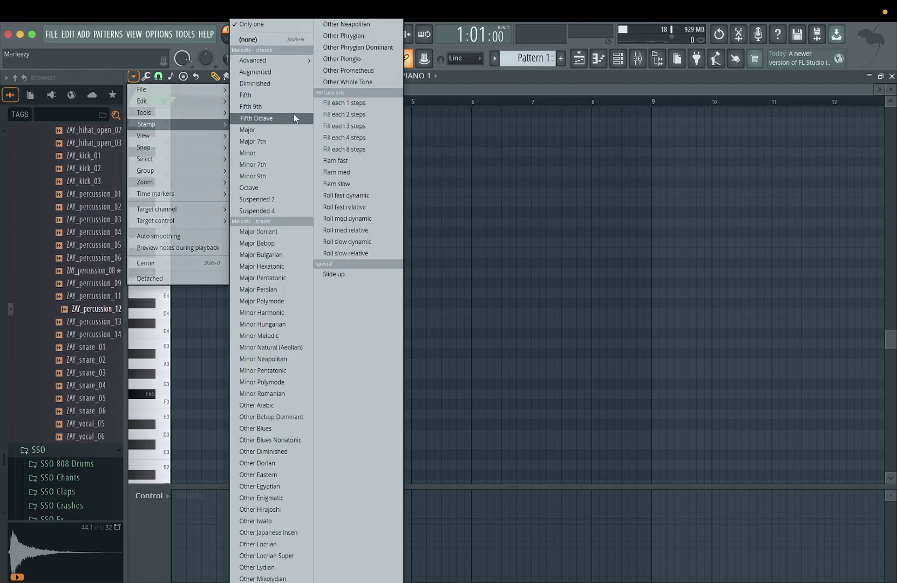
{"action": "left_click", "coordinate": [292, 167]}
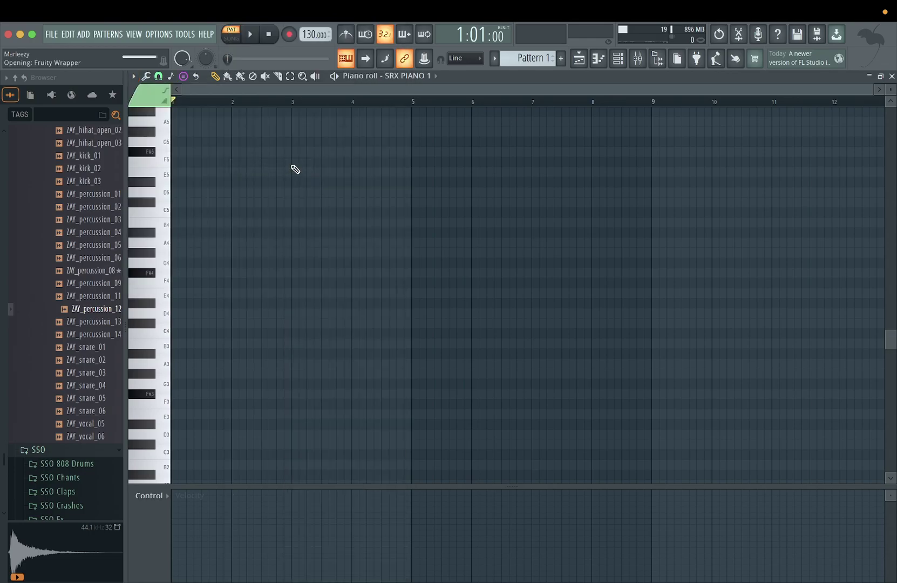
{"action": "scroll", "coordinate": [250, 206], "scroll_direction": "up", "scroll_amount": 4}
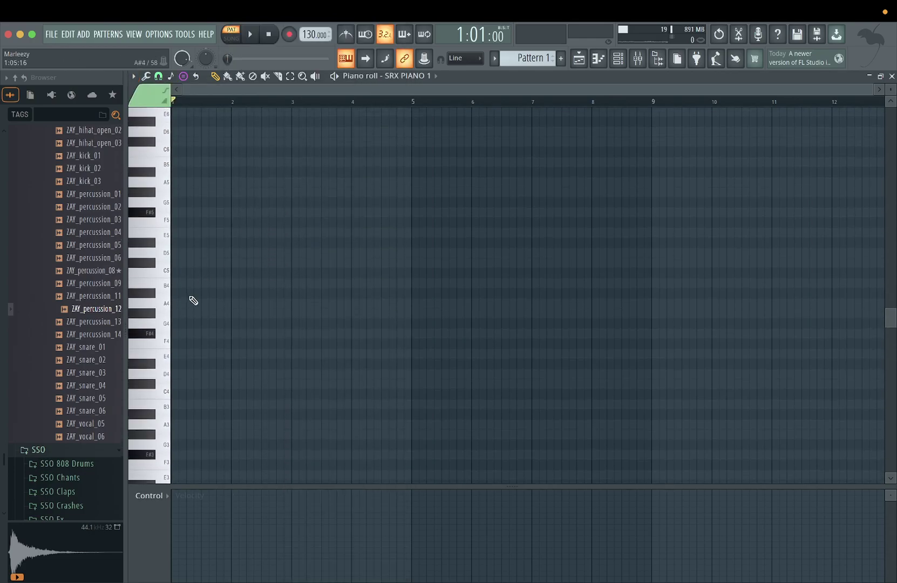
Step: Set the root note of the scale highlighting to A, keeping the Minor Natural (Aeolian) scale
{"action": "left_click", "coordinate": [133, 77]}
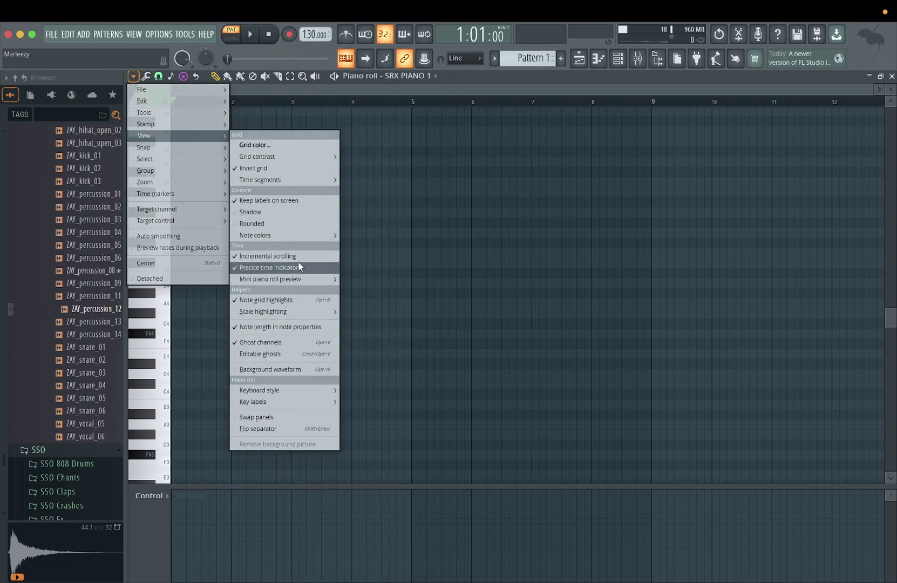
{"action": "mouse_move", "coordinate": [301, 312]}
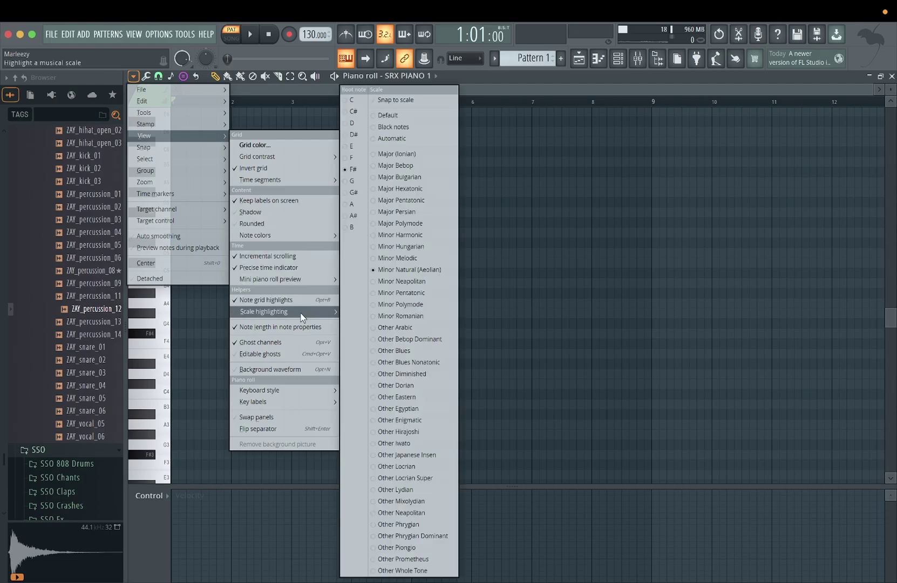
{"action": "left_click", "coordinate": [352, 204]}
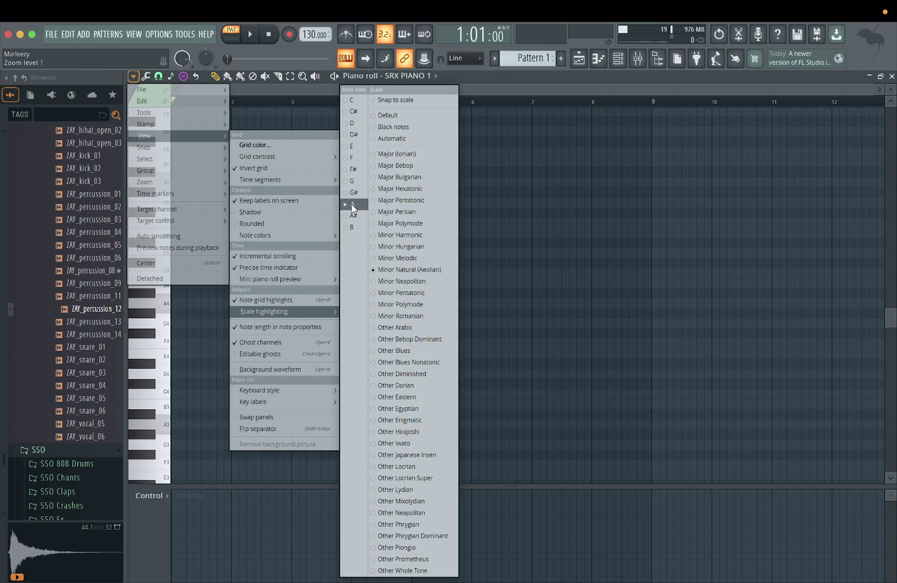
{"action": "left_click", "coordinate": [536, 288]}
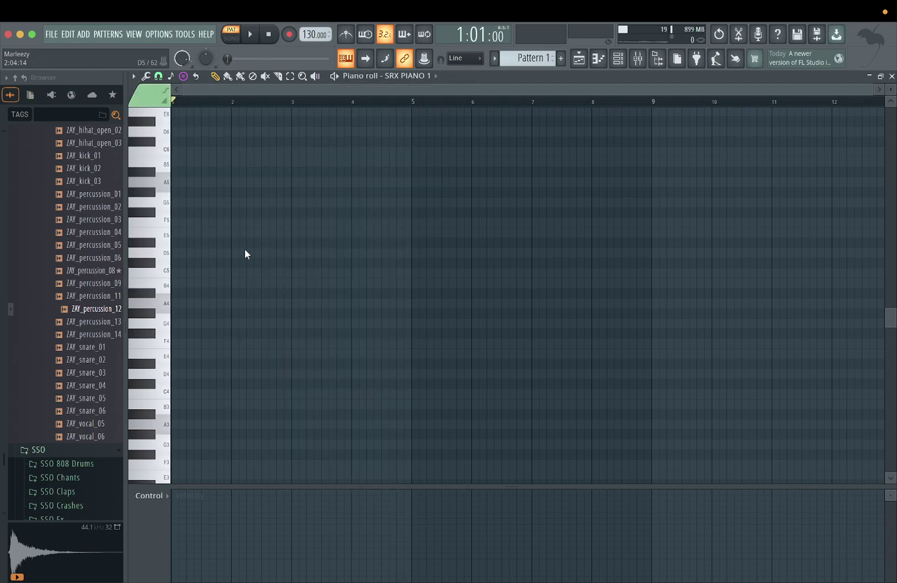
Step: Stamp a one-bar Minor 7th chord rooted on A4 at bar 1 and play it back
{"action": "scroll", "coordinate": [244, 254], "scroll_direction": "up", "scroll_amount": 5}
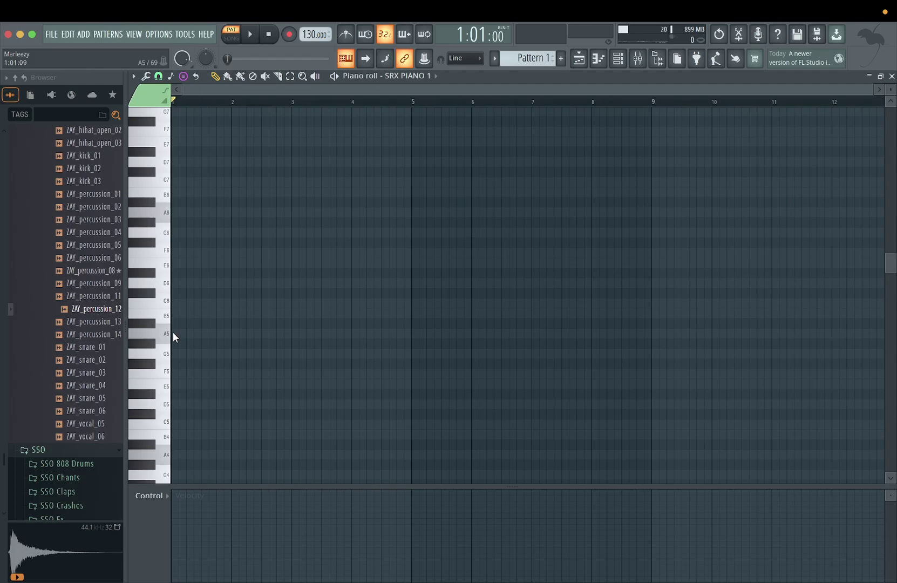
{"action": "scroll", "coordinate": [174, 400], "scroll_direction": "down", "scroll_amount": 3}
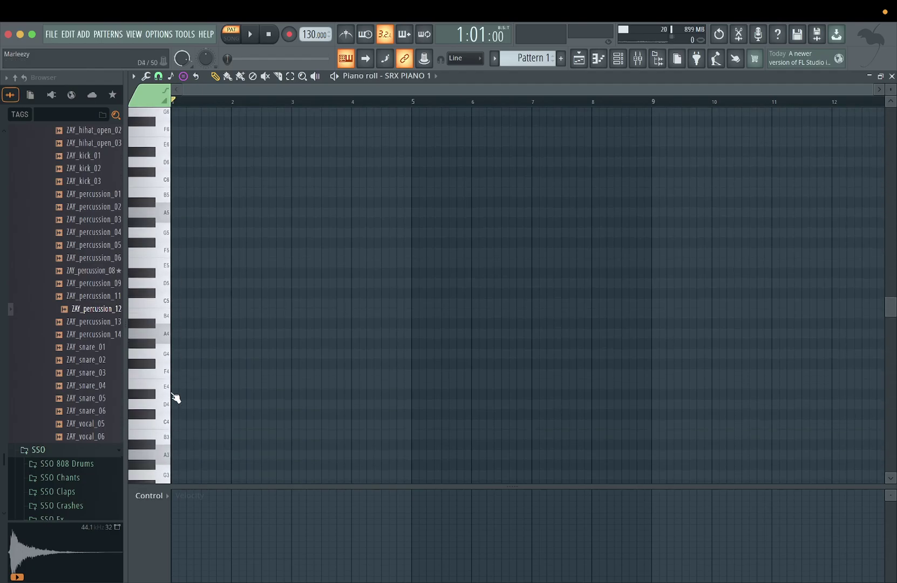
{"action": "left_click", "coordinate": [176, 335]}
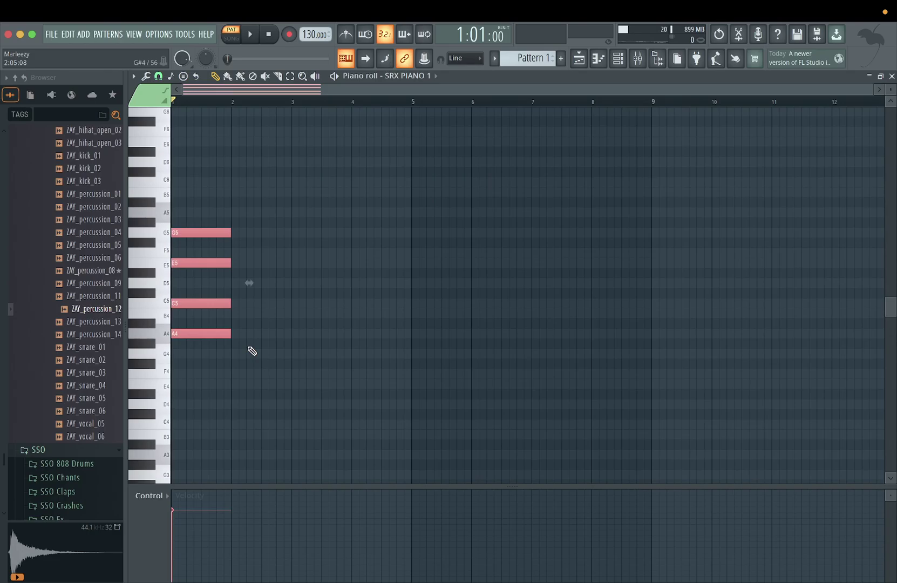
{"action": "key", "text": "space"}
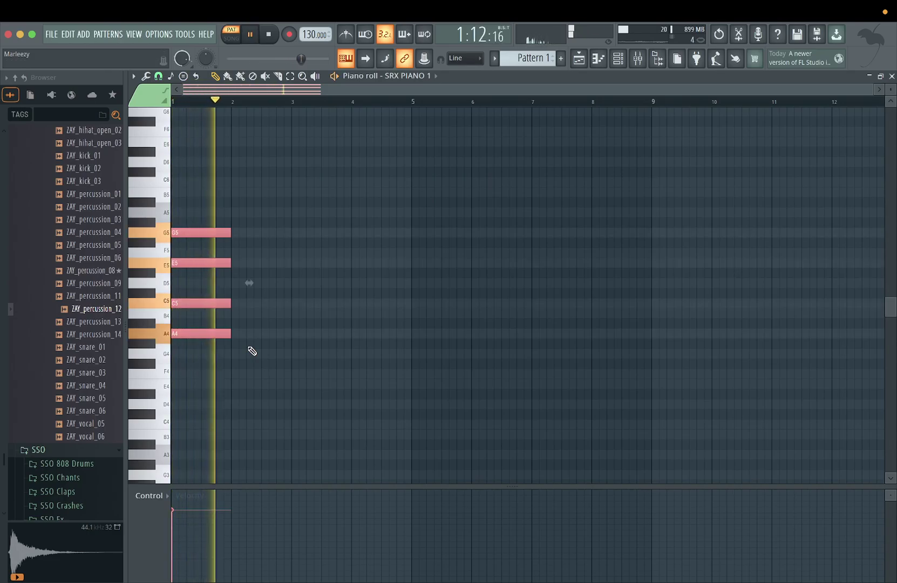
{"action": "key", "text": "space"}
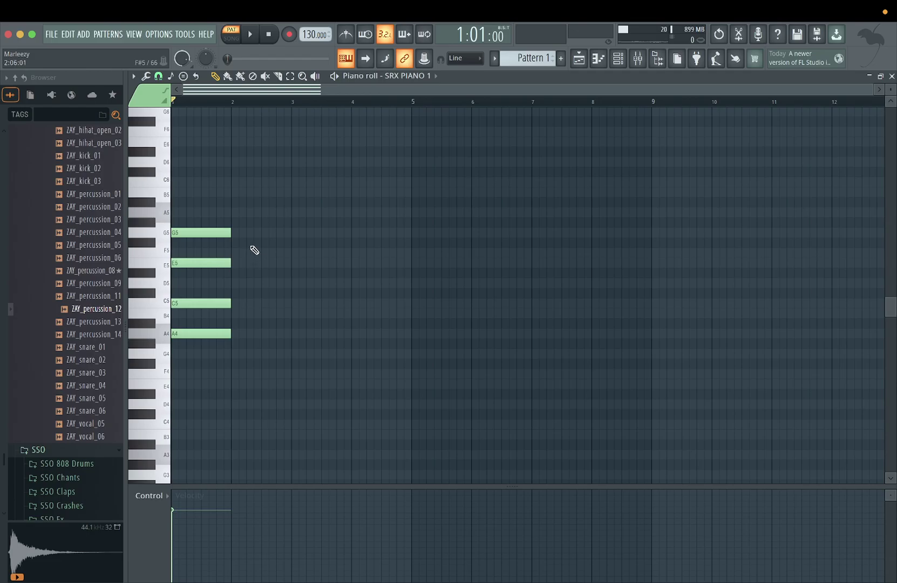
Step: Draw one-bar notes E5, C5, G4 and A5 at bar 2 and play back the two chords
{"action": "scroll", "coordinate": [254, 250], "scroll_direction": "up", "scroll_amount": 2}
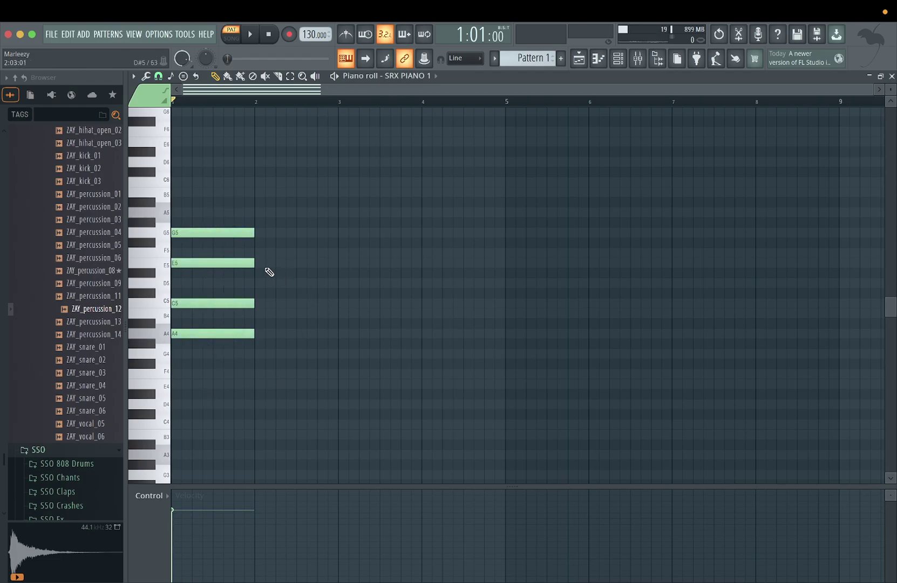
{"action": "left_click", "coordinate": [258, 263]}
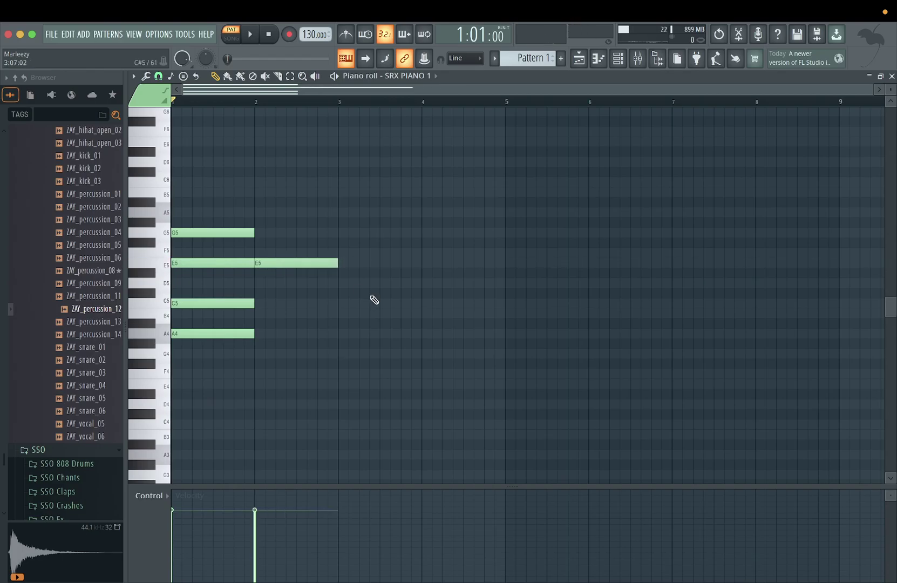
{"action": "left_click", "coordinate": [273, 283]}
{"action": "right_click", "coordinate": [274, 282]}
{"action": "left_click", "coordinate": [258, 304]}
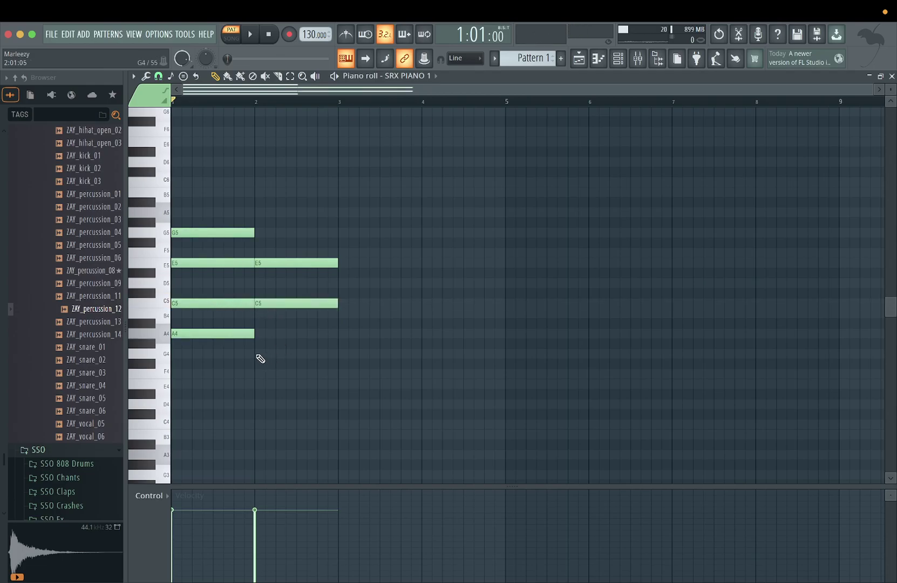
{"action": "left_click", "coordinate": [257, 354]}
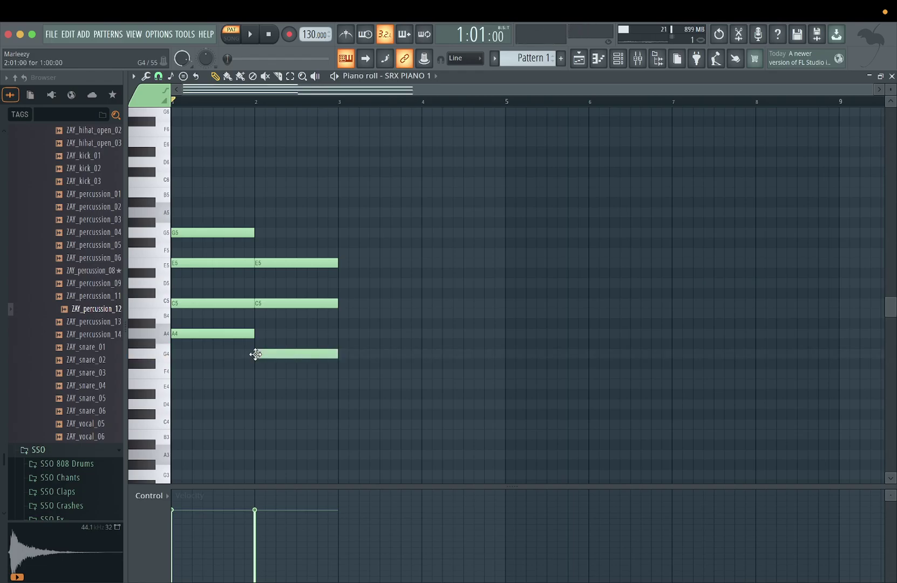
{"action": "left_click", "coordinate": [258, 212]}
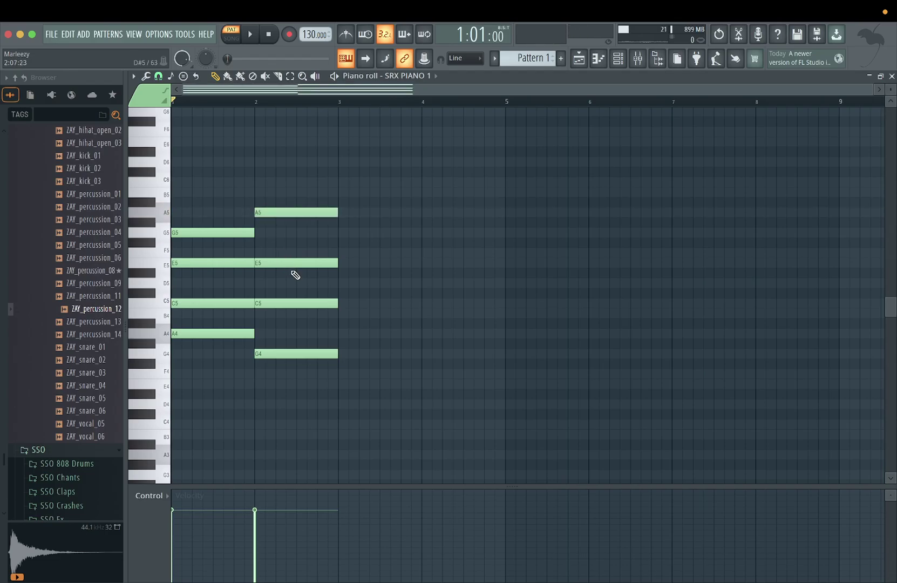
{"action": "key", "text": "space"}
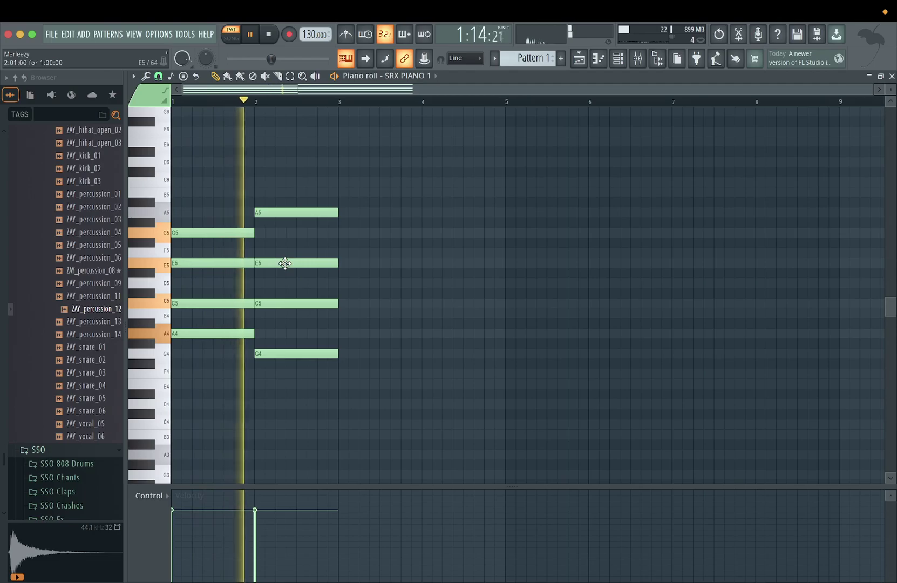
Step: Rework the bar 2 chord by ear, moving its notes to F4, A4, C5 and E5
{"action": "key", "text": "space"}
{"action": "left_click_drag", "start_coordinate": [284, 263], "coordinate": [282, 284]}
{"action": "key", "text": "space"}
{"action": "left_click_drag", "start_coordinate": [276, 211], "coordinate": [278, 259]}
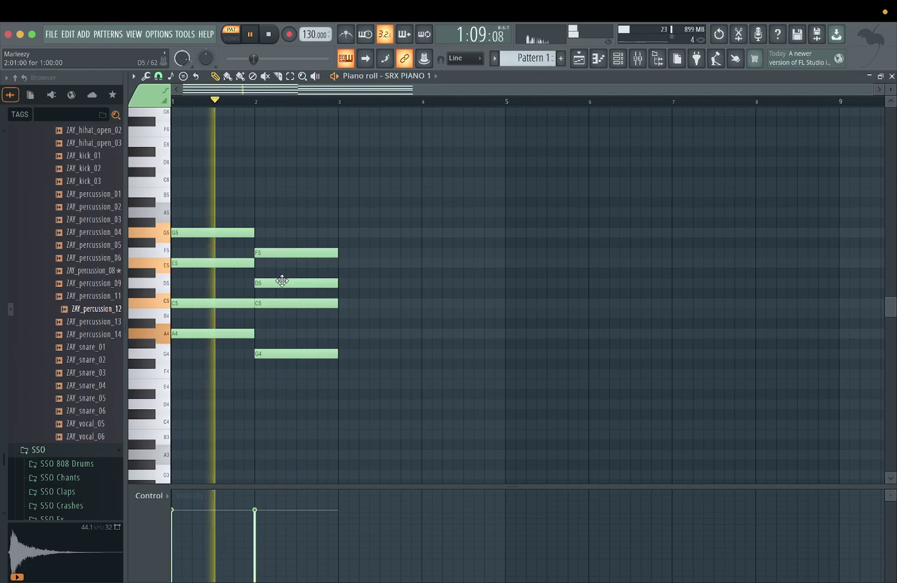
{"action": "key", "text": "space"}
{"action": "left_click_drag", "start_coordinate": [281, 283], "coordinate": [270, 375]}
{"action": "key", "text": "space"}
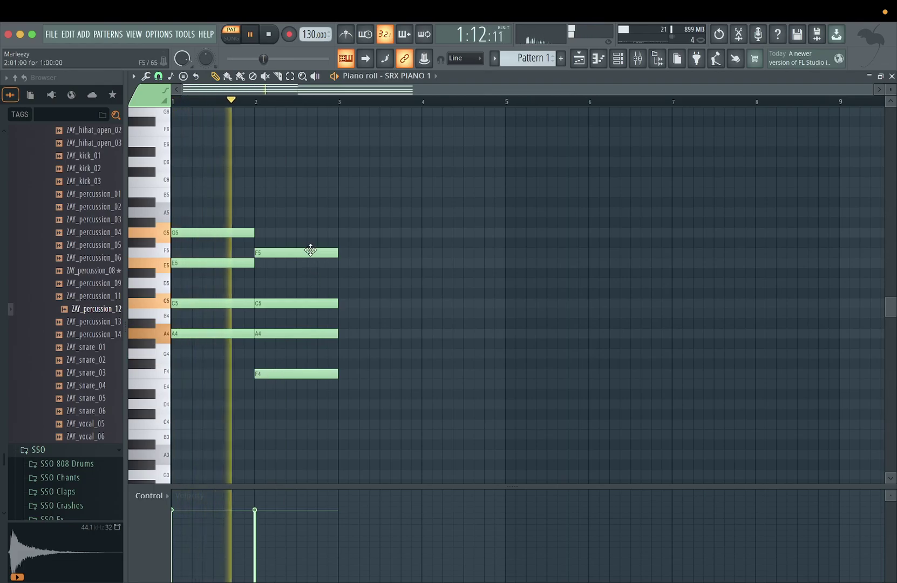
{"action": "left_click_drag", "start_coordinate": [307, 254], "coordinate": [307, 263]}
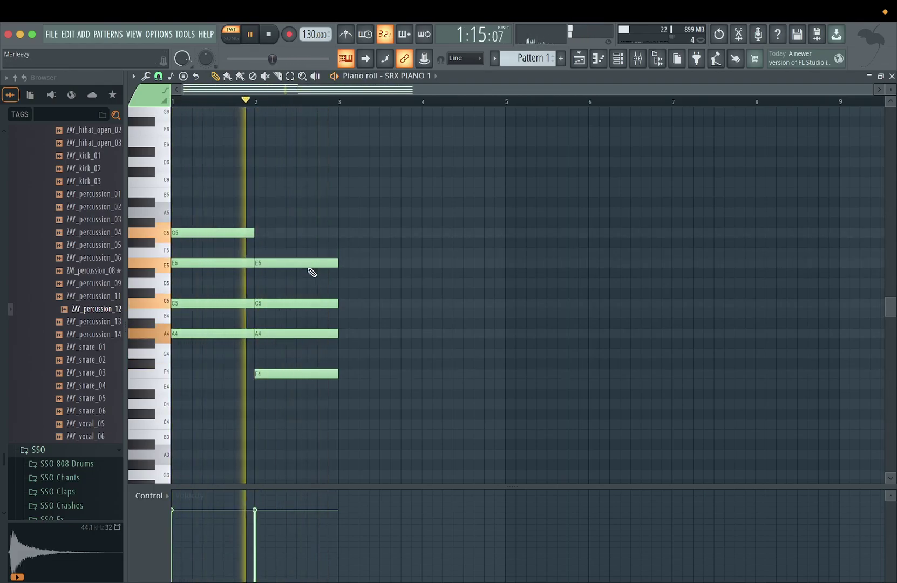
Step: Build a one-bar chord of G4, B4, D5 and E5 at bar 3
{"action": "left_click", "coordinate": [339, 353]}
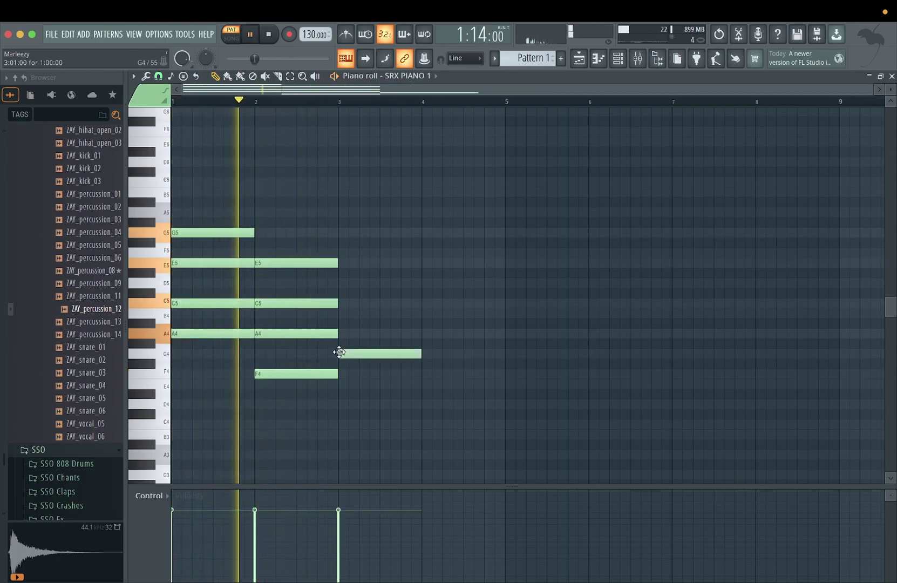
{"action": "left_click", "coordinate": [340, 303]}
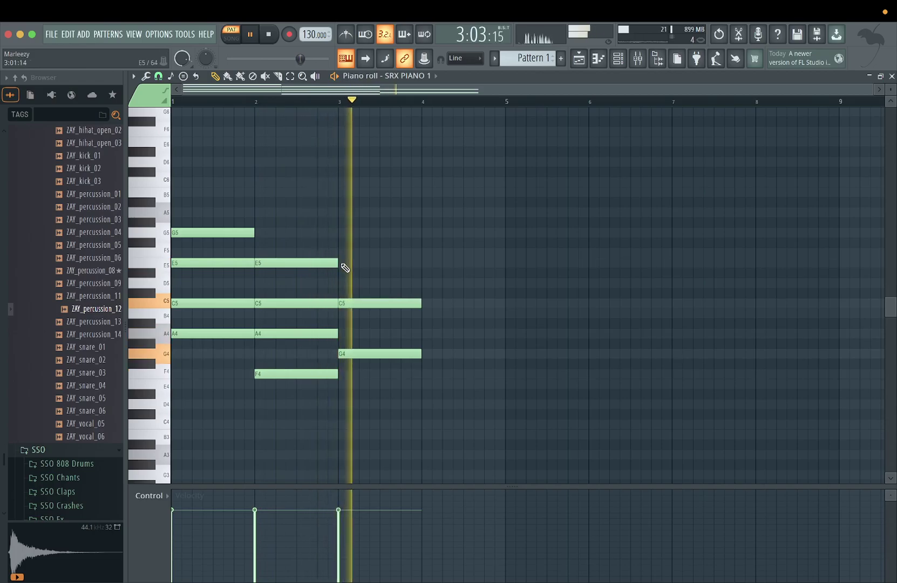
{"action": "left_click_drag", "start_coordinate": [343, 306], "coordinate": [340, 314]}
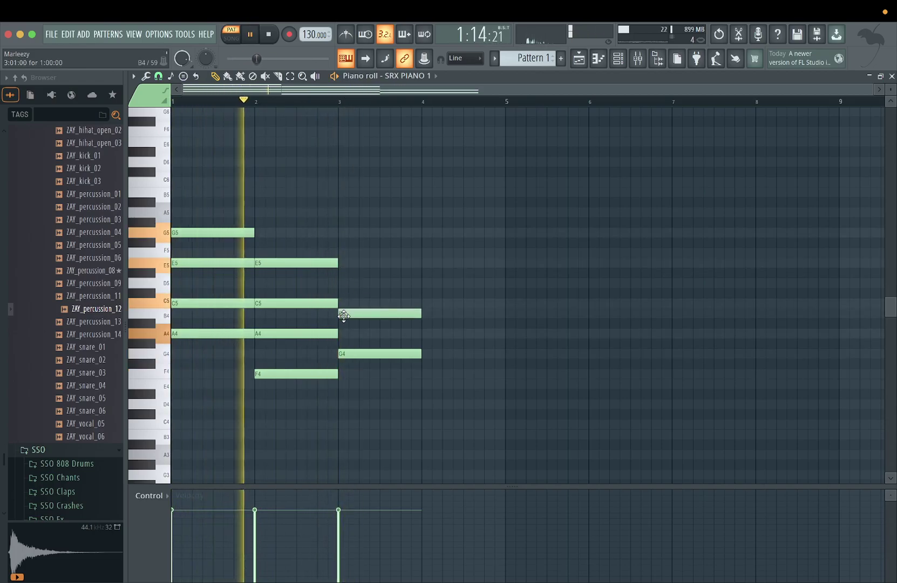
{"action": "left_click", "coordinate": [340, 263]}
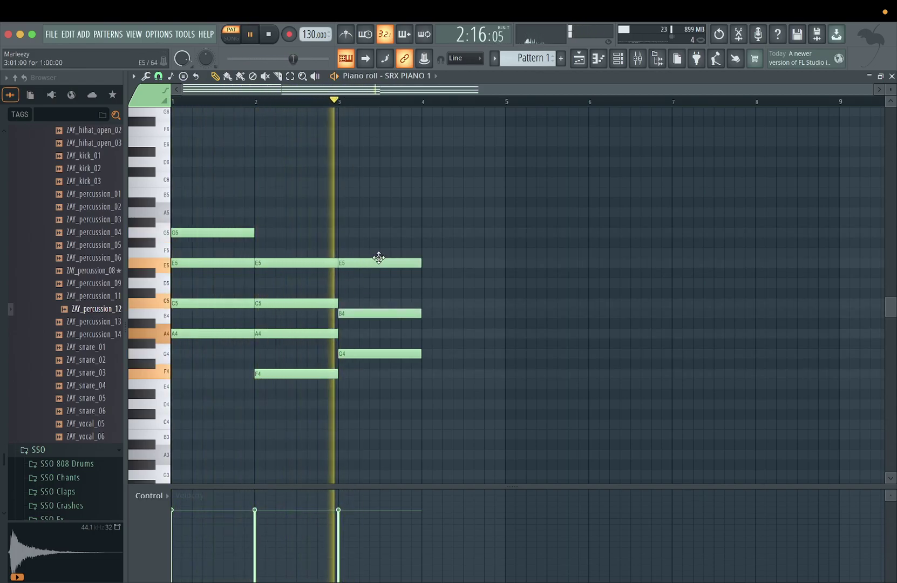
{"action": "key", "text": "space"}
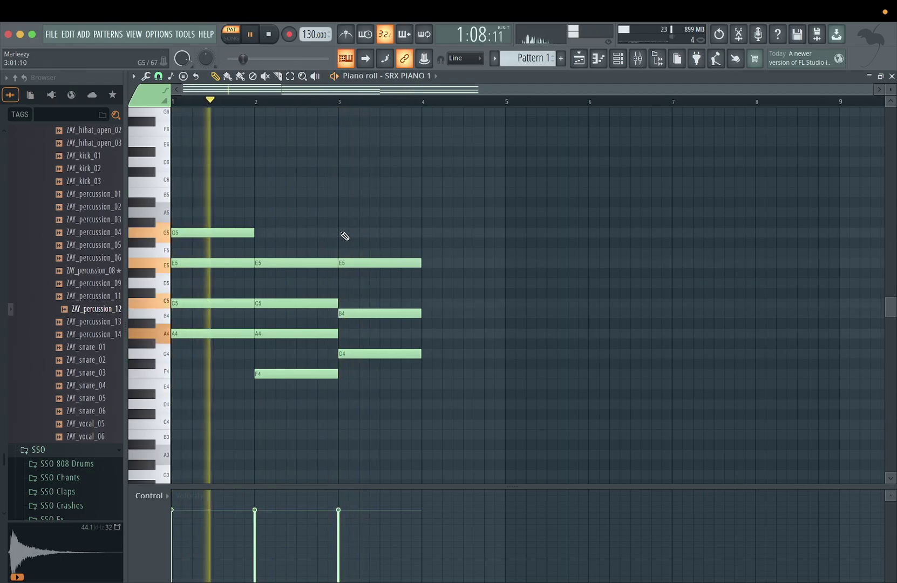
{"action": "left_click", "coordinate": [340, 282]}
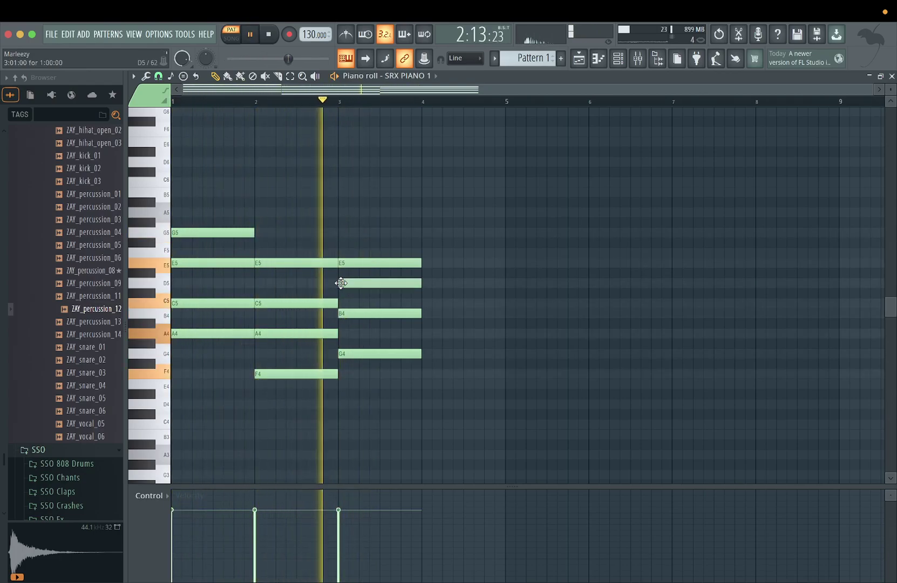
Step: Build a one-bar chord of E4, B4, D5 and F5 at bar 4, auditioning its top note at A4
{"action": "left_click", "coordinate": [425, 334]}
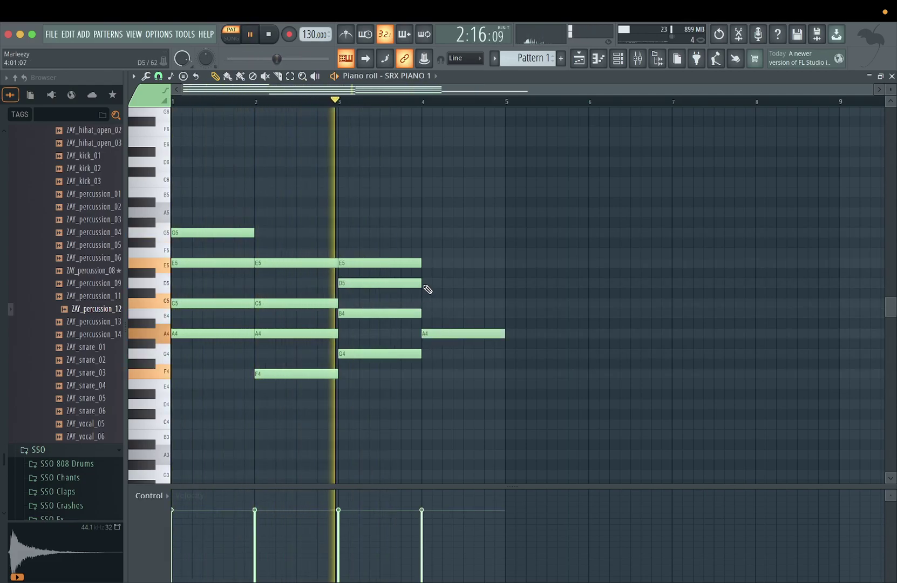
{"action": "left_click", "coordinate": [423, 282]}
{"action": "left_click", "coordinate": [422, 233]}
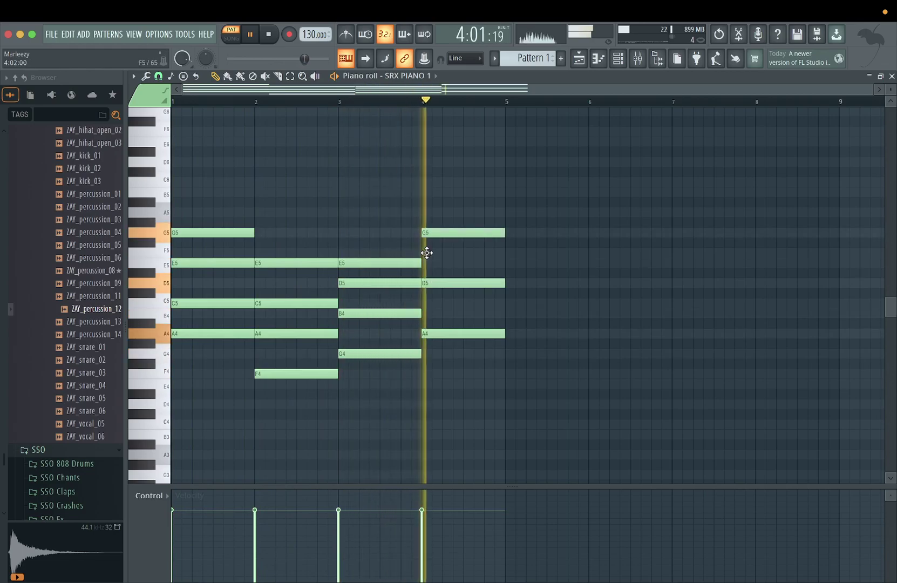
{"action": "left_click_drag", "start_coordinate": [435, 236], "coordinate": [435, 254]}
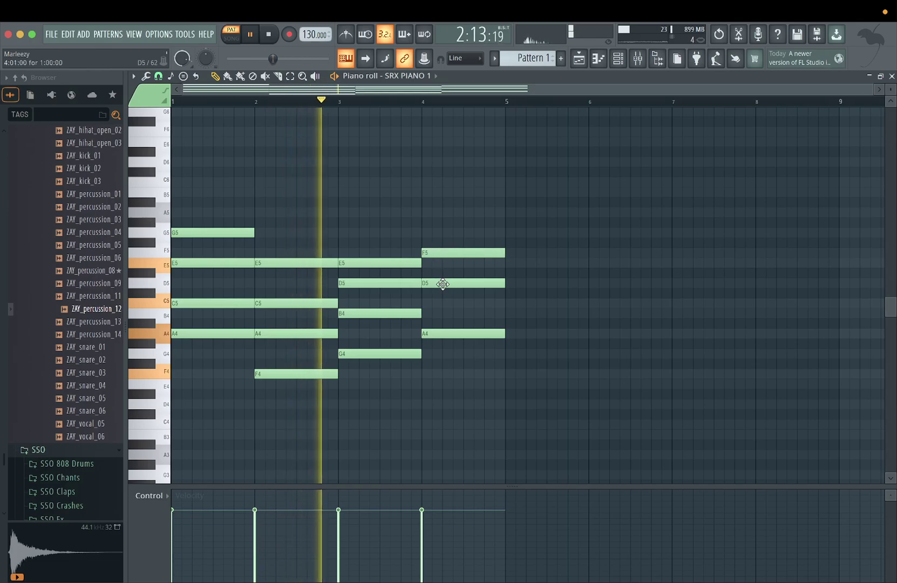
{"action": "left_click", "coordinate": [429, 316]}
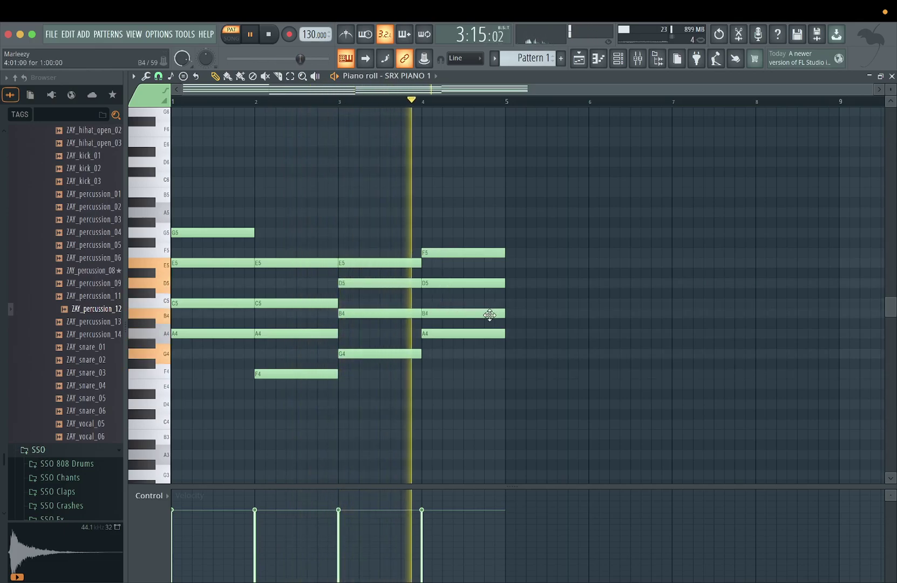
{"action": "left_click_drag", "start_coordinate": [457, 335], "coordinate": [454, 386]}
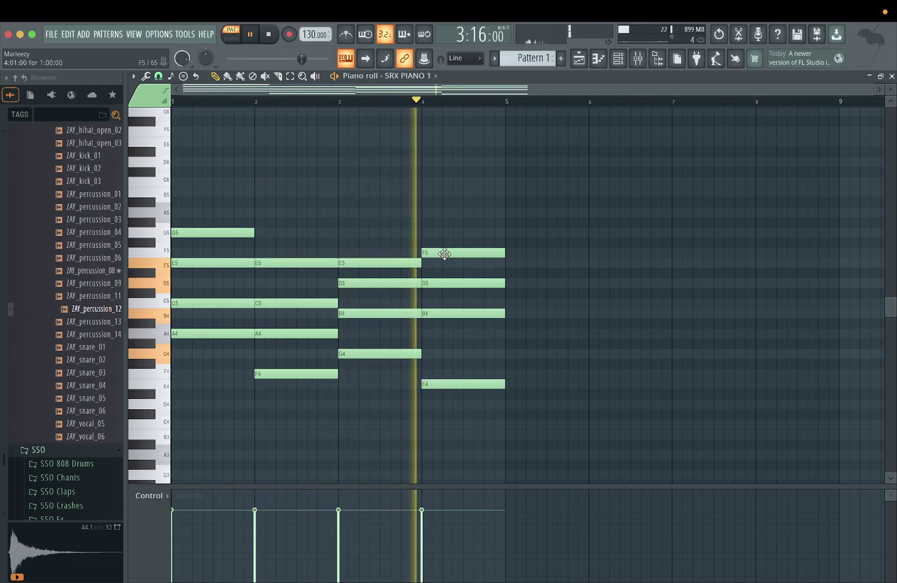
{"action": "left_click_drag", "start_coordinate": [444, 254], "coordinate": [443, 340]}
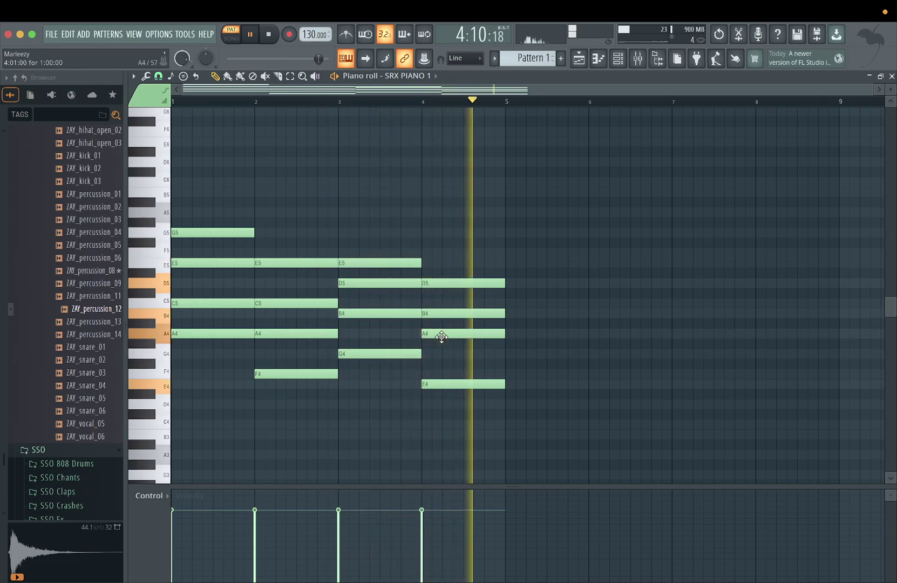
{"action": "left_click_drag", "start_coordinate": [441, 336], "coordinate": [442, 250]}
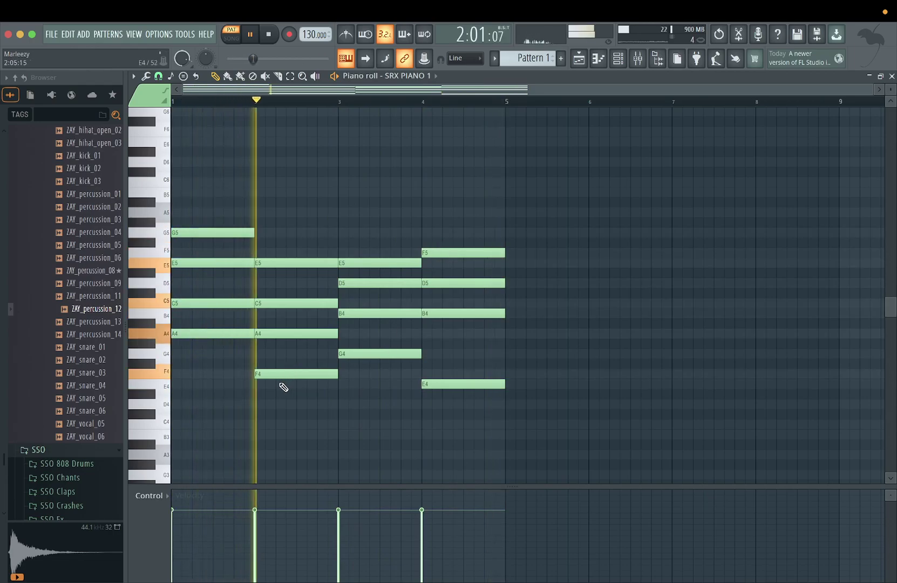
Step: Copy the lowest notes of bars 2 to 4 one octave down as bass and add a one-bar A3 at bar 1
{"action": "left_click_drag", "start_coordinate": [274, 396], "coordinate": [397, 351]}
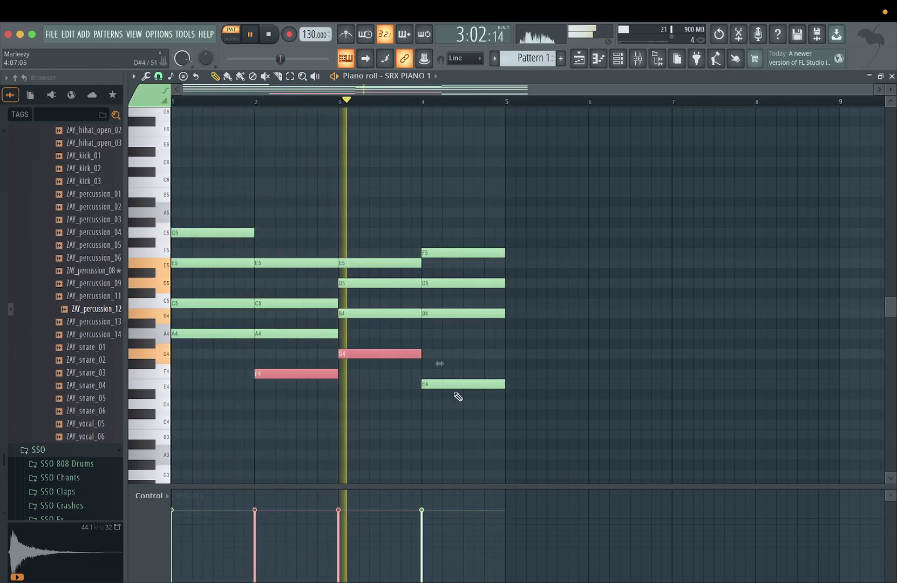
{"action": "left_click", "coordinate": [449, 385], "text": "shift"}
{"action": "left_click_drag", "start_coordinate": [268, 376], "coordinate": [268, 478]}
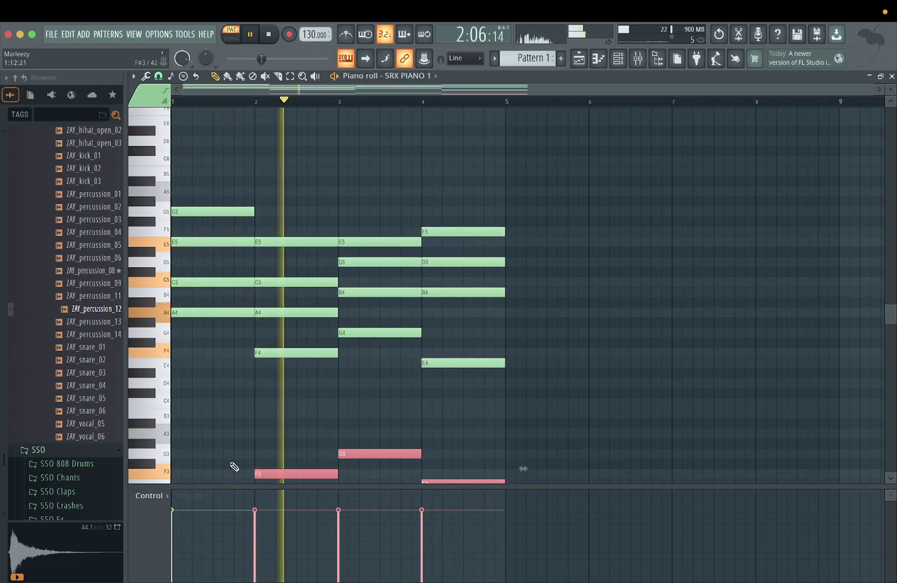
{"action": "left_click", "coordinate": [178, 433]}
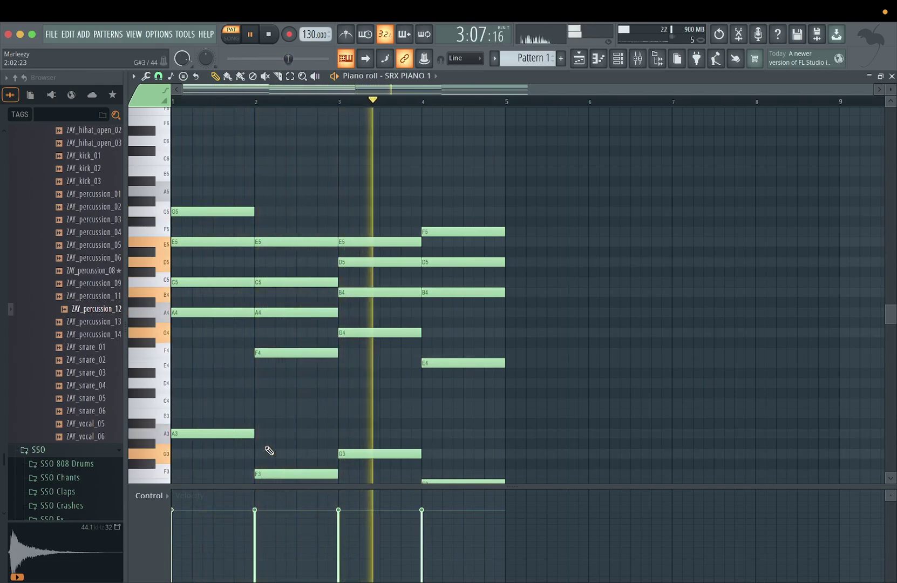
Step: Add movement to bar 2 by shortening C5, A4 and E5 and following them with B4, G4 and F5, and play it back
{"action": "key", "text": "space"}
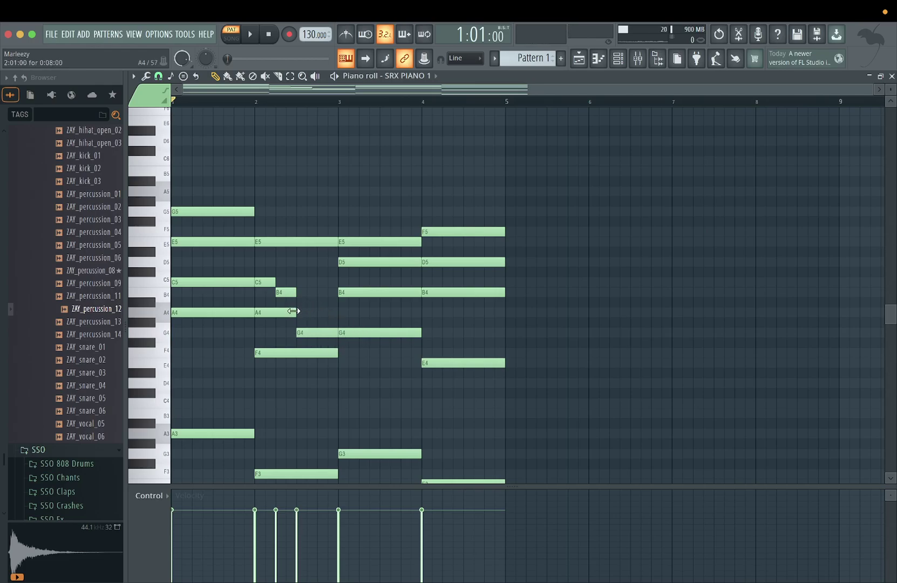
{"action": "key", "text": "space"}
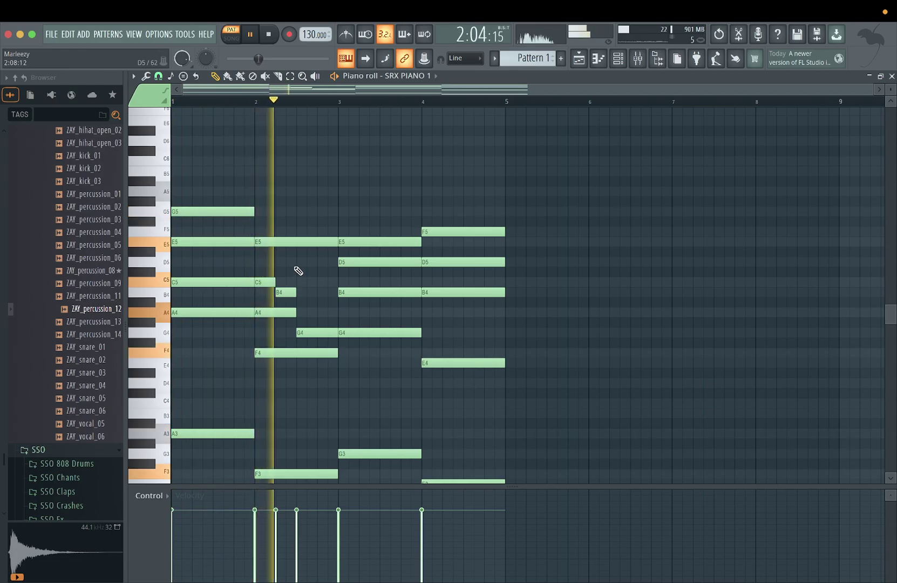
{"action": "key", "text": "space"}
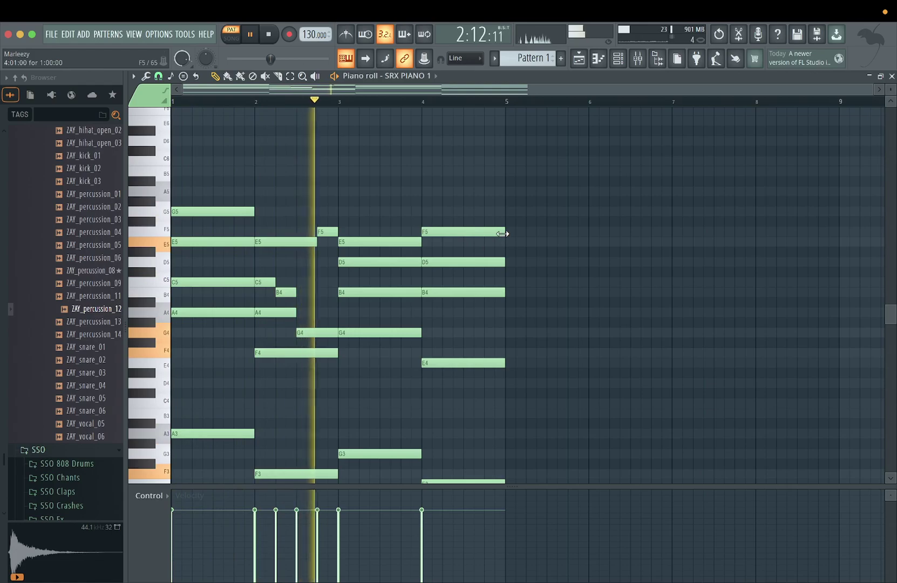
Step: In bar 4, add a one-beat E5 on beat 2 and split D5 into two two-beat notes
{"action": "left_click", "coordinate": [447, 242]}
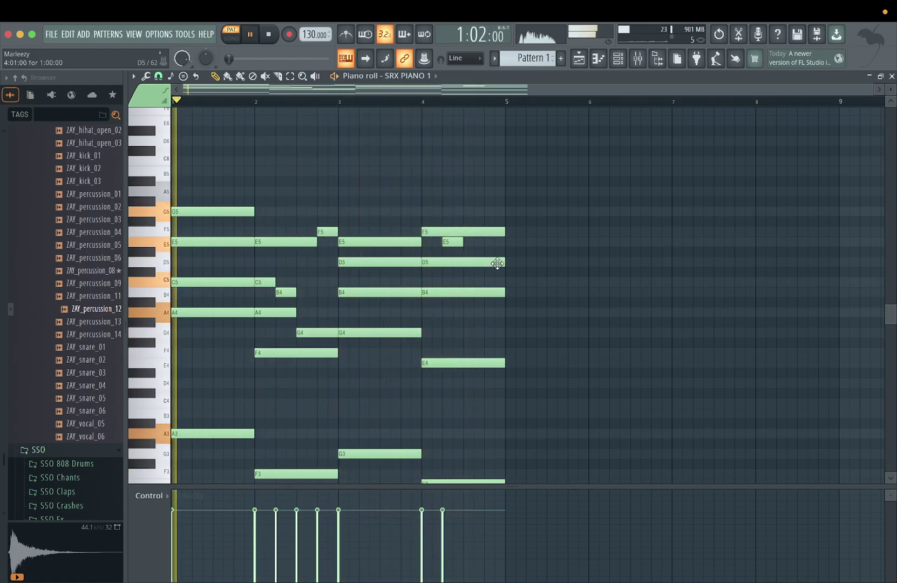
{"action": "left_click_drag", "start_coordinate": [503, 262], "coordinate": [464, 266]}
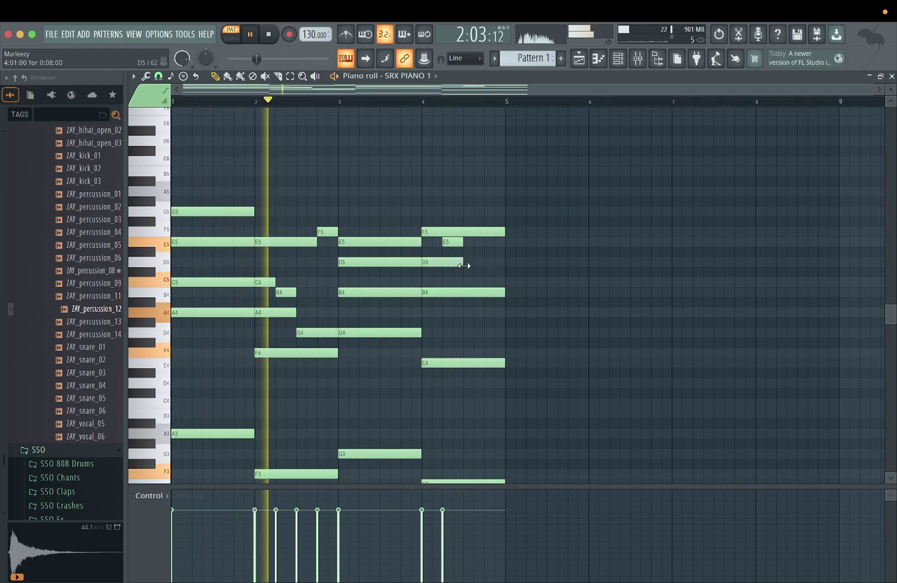
{"action": "left_click", "coordinate": [467, 262]}
Step: Add a one-beat C5 on the last beat of bar 4 and hold B4 for the full bar
{"action": "left_click_drag", "start_coordinate": [505, 293], "coordinate": [490, 293]}
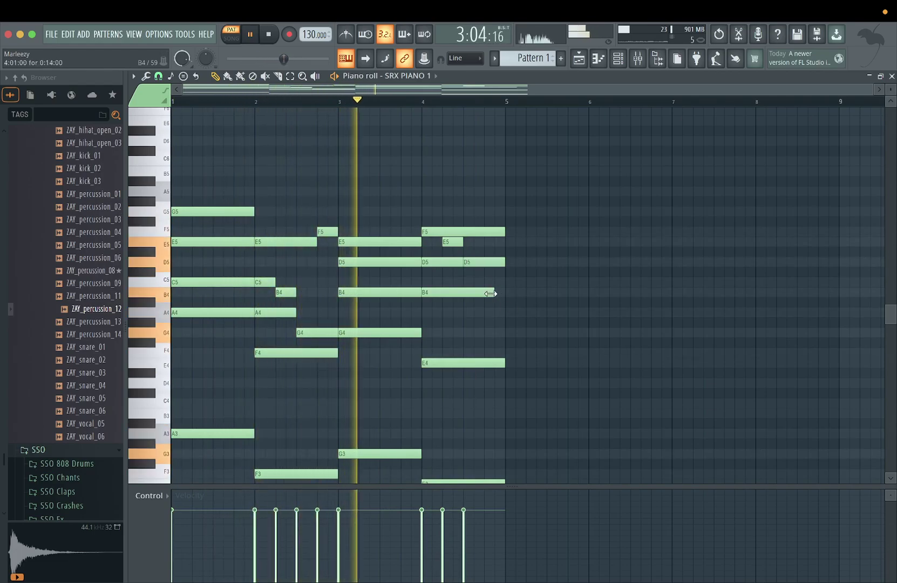
{"action": "left_click", "coordinate": [485, 293]}
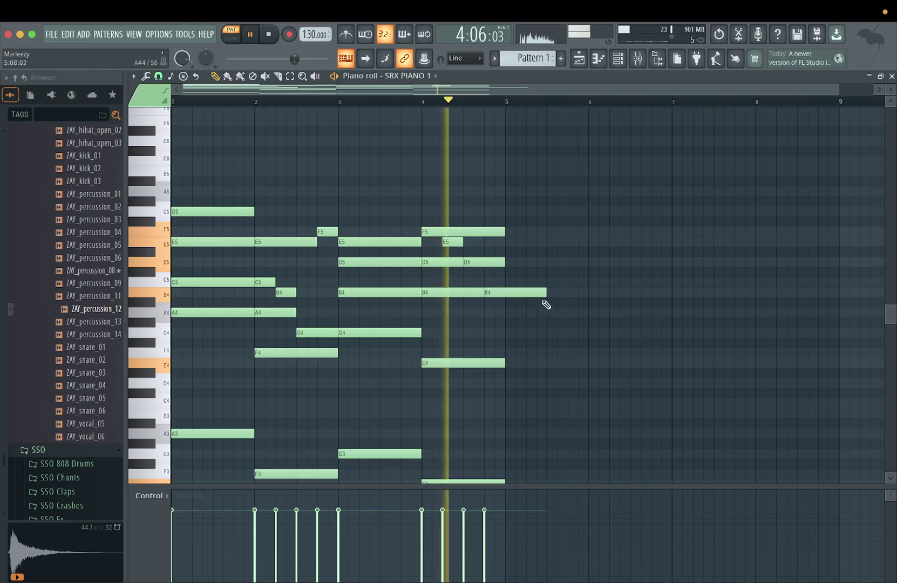
{"action": "left_click_drag", "start_coordinate": [540, 294], "coordinate": [489, 282]}
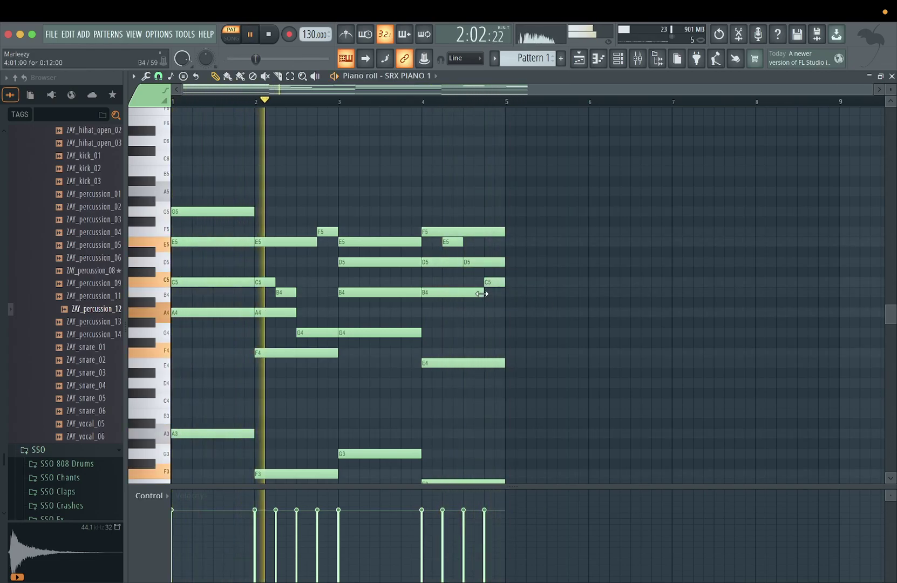
{"action": "left_click_drag", "start_coordinate": [483, 294], "coordinate": [485, 293]}
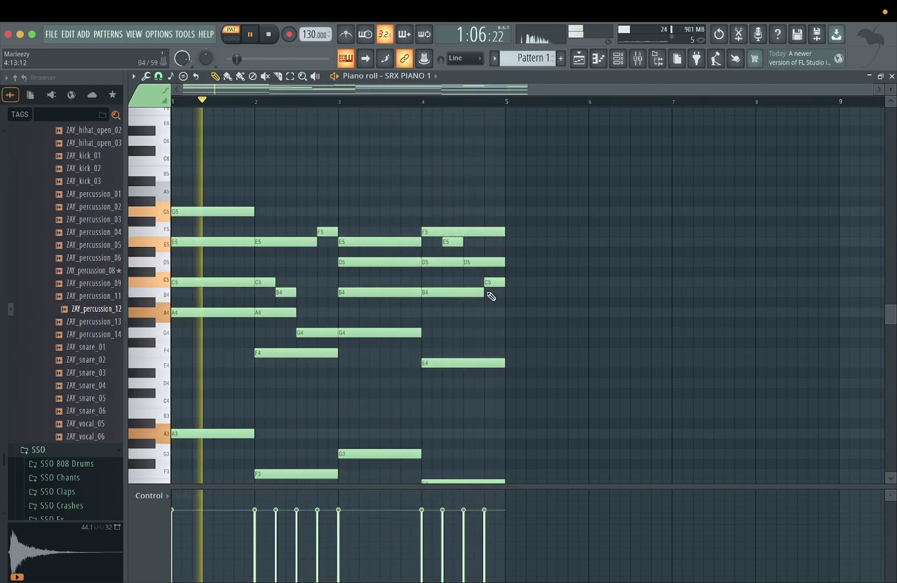
{"action": "left_click_drag", "start_coordinate": [487, 292], "coordinate": [499, 294]}
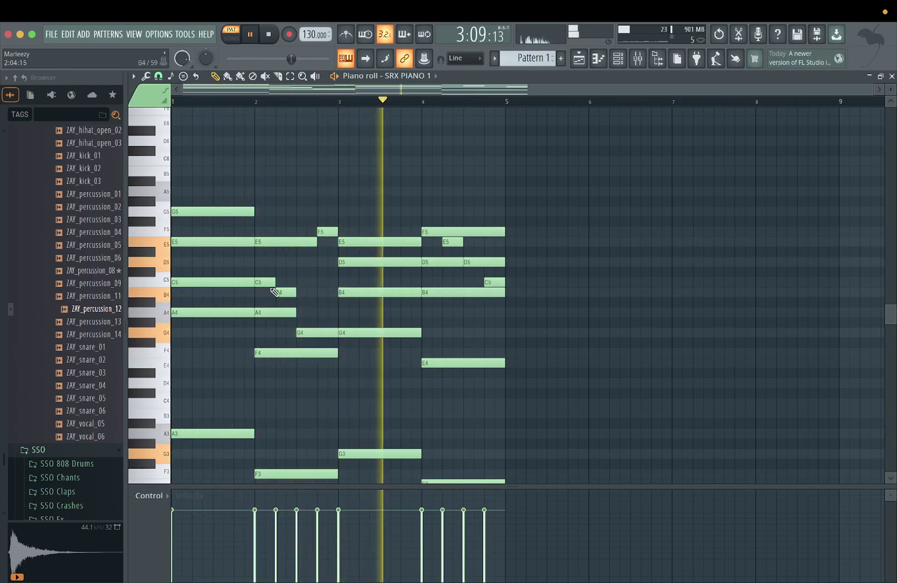
Step: Add a one-beat D5 on beat 2 of bar 1
{"action": "left_click", "coordinate": [192, 261]}
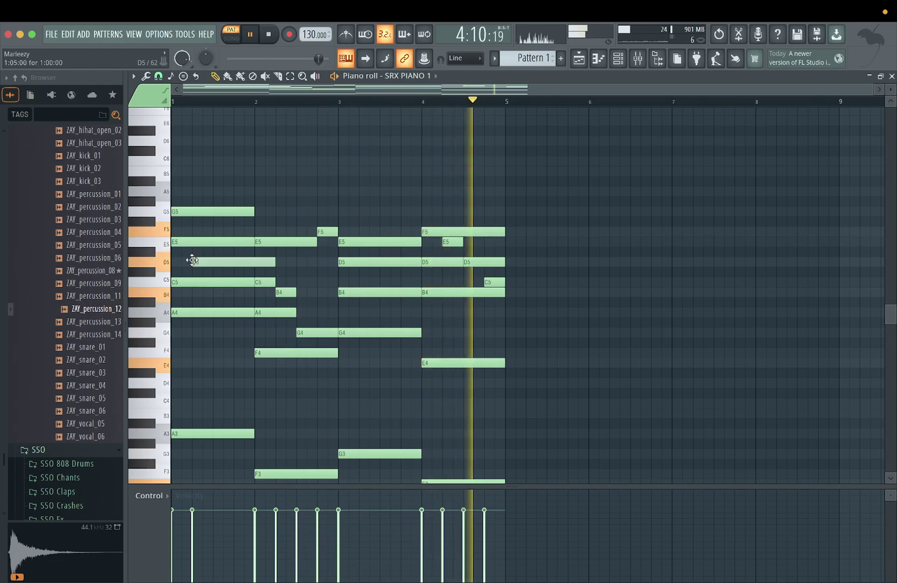
{"action": "left_click_drag", "start_coordinate": [276, 262], "coordinate": [211, 266]}
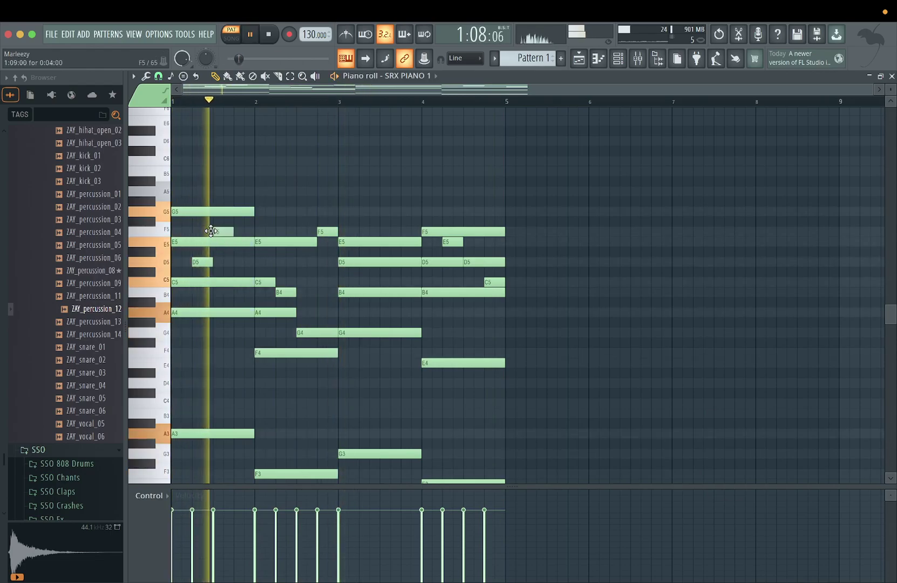
{"action": "left_click", "coordinate": [221, 292]}
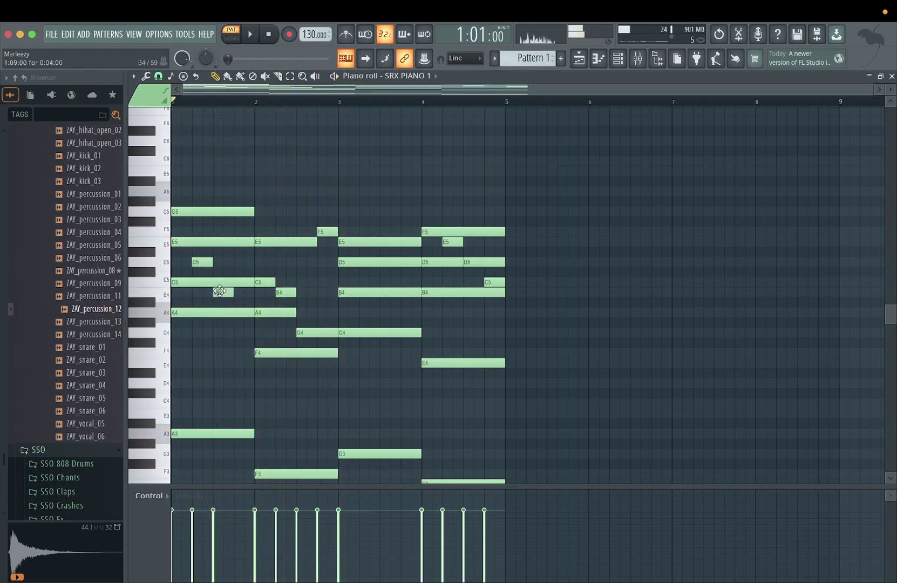
{"action": "left_click_drag", "start_coordinate": [219, 291], "coordinate": [219, 276]}
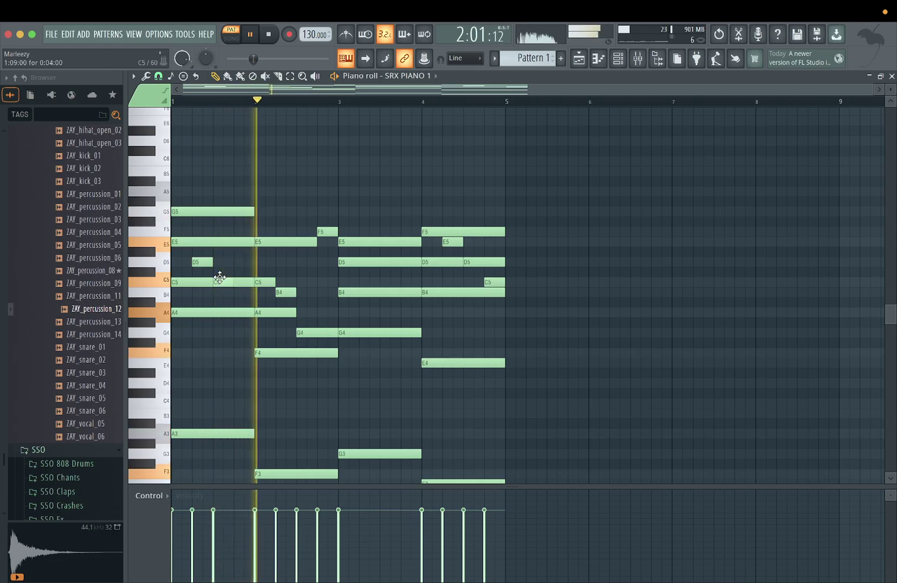
{"action": "right_click", "coordinate": [221, 281]}
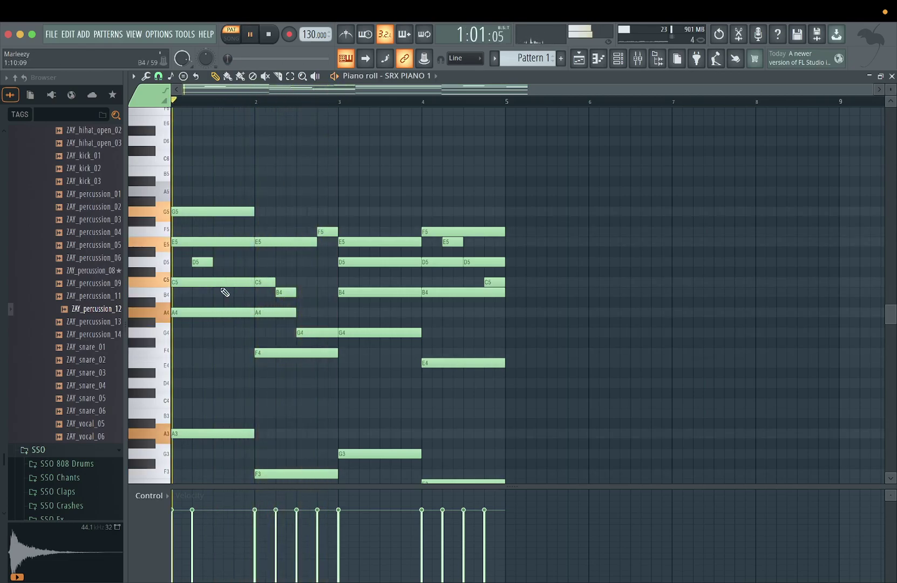
Step: Lengthen the D5 on beat 2 of bar 1 to the end of the bar
{"action": "key", "text": "space"}
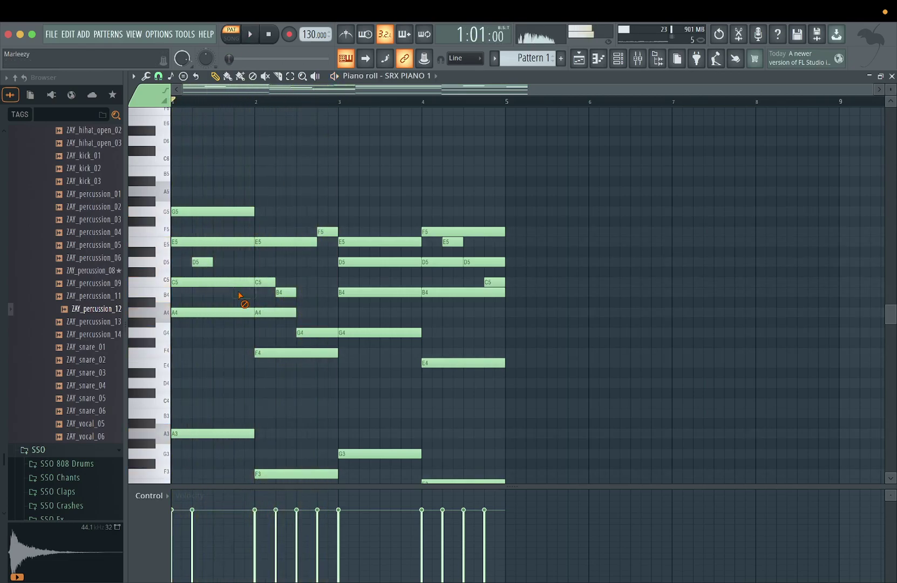
{"action": "left_click_drag", "start_coordinate": [212, 261], "coordinate": [250, 264]}
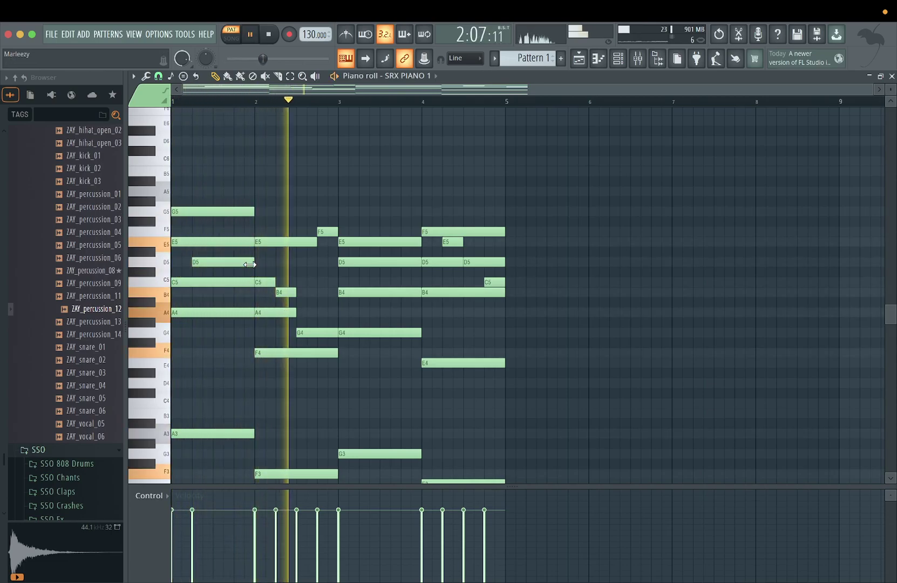
Step: Start a melody above the chords with a two-beat D6 on beat 3 and a two-beat E6 on beat 4 of bar 1
{"action": "scroll", "coordinate": [250, 264], "scroll_direction": "up", "scroll_amount": 4}
{"action": "scroll", "coordinate": [249, 264], "scroll_direction": "down", "scroll_amount": 2}
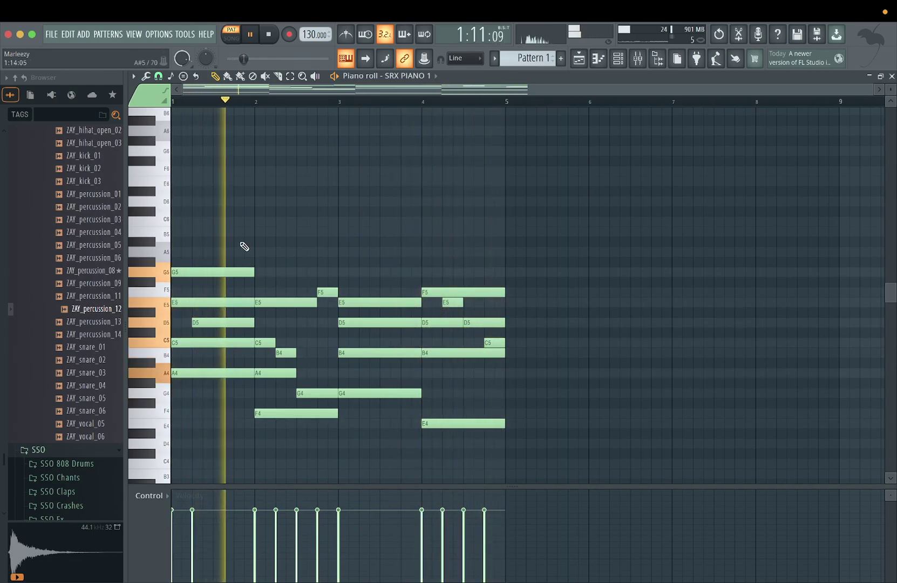
{"action": "scroll", "coordinate": [208, 237], "scroll_direction": "up", "scroll_amount": 2}
{"action": "key", "text": "space"}
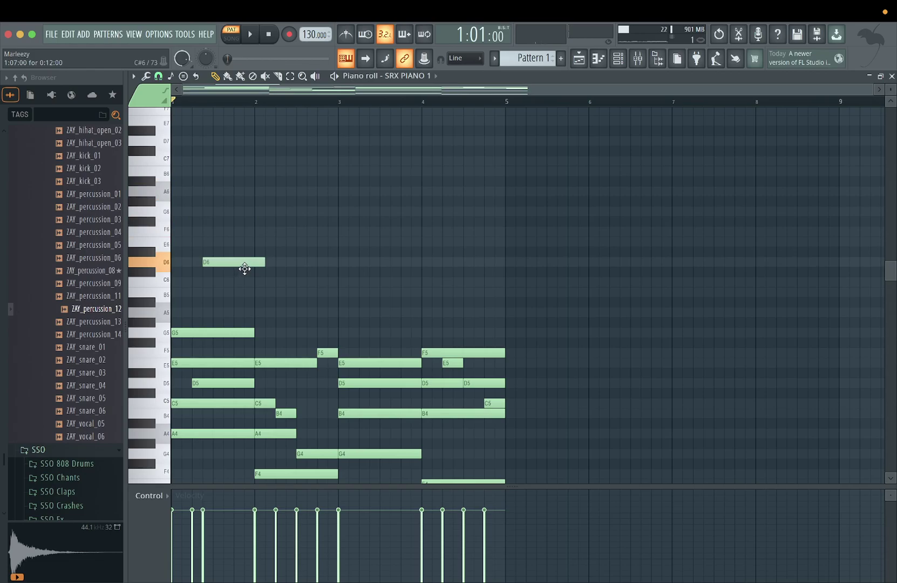
{"action": "left_click_drag", "start_coordinate": [276, 264], "coordinate": [252, 265]}
{"action": "key", "text": "space"}
{"action": "left_click", "coordinate": [235, 241]}
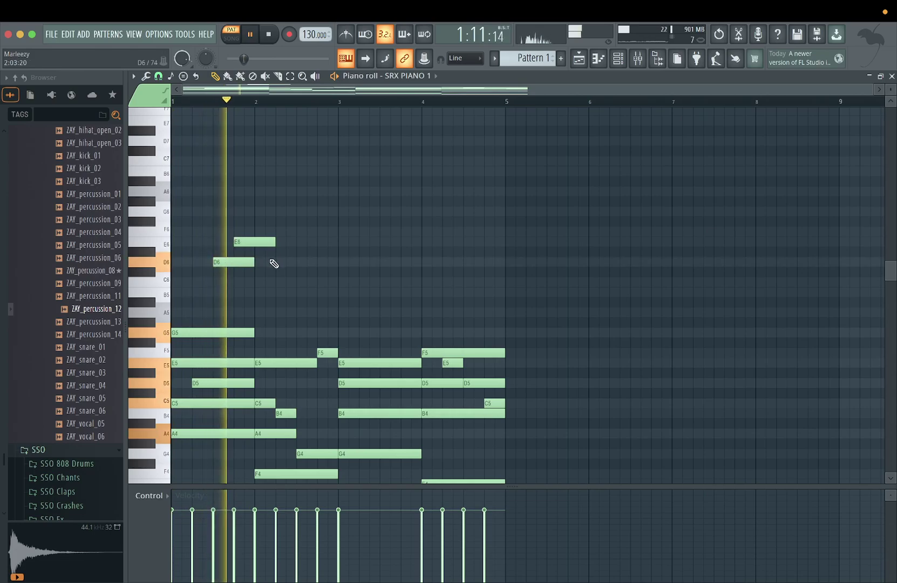
Step: Add consecutive half-beat notes E6, D6 and C6 from the second half of beat 3 in bar 2, and play them back
{"action": "left_click", "coordinate": [310, 242]}
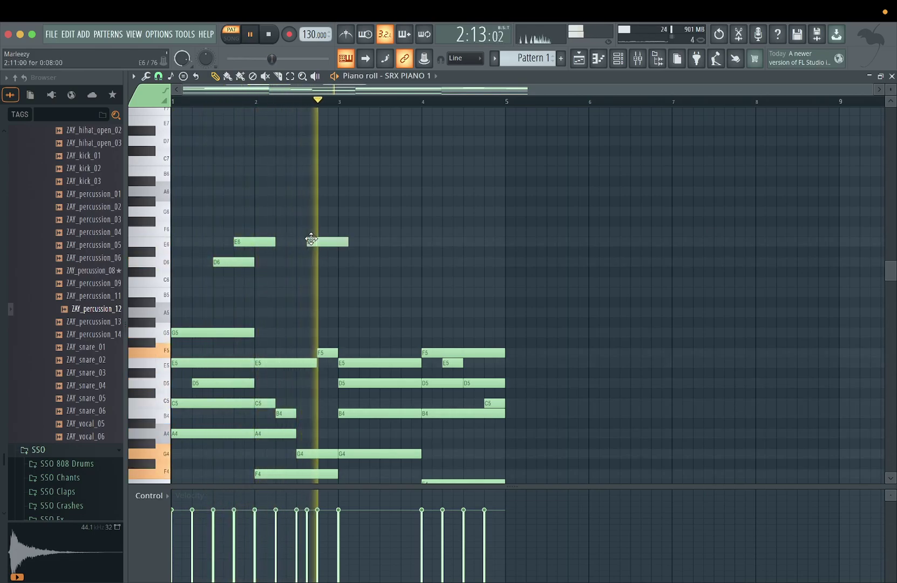
{"action": "key", "text": "space"}
{"action": "key", "text": "space"}
{"action": "left_click_drag", "start_coordinate": [345, 243], "coordinate": [318, 243]}
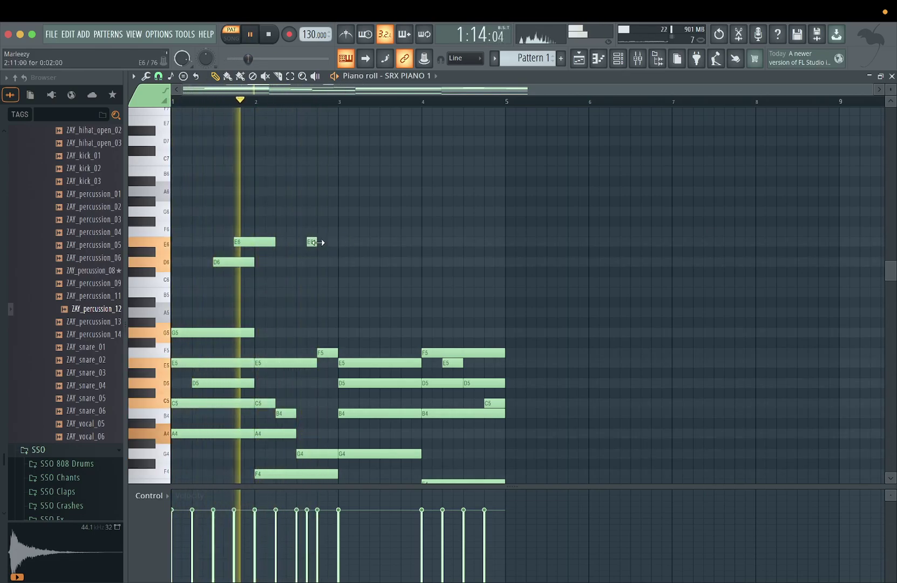
{"action": "left_click", "coordinate": [322, 262]}
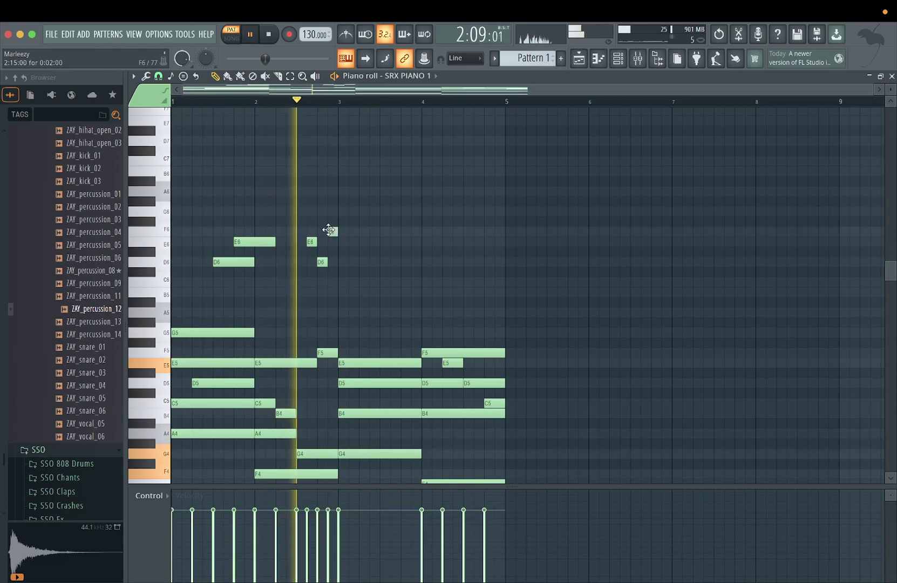
{"action": "key", "text": "space"}
{"action": "key", "text": "space"}
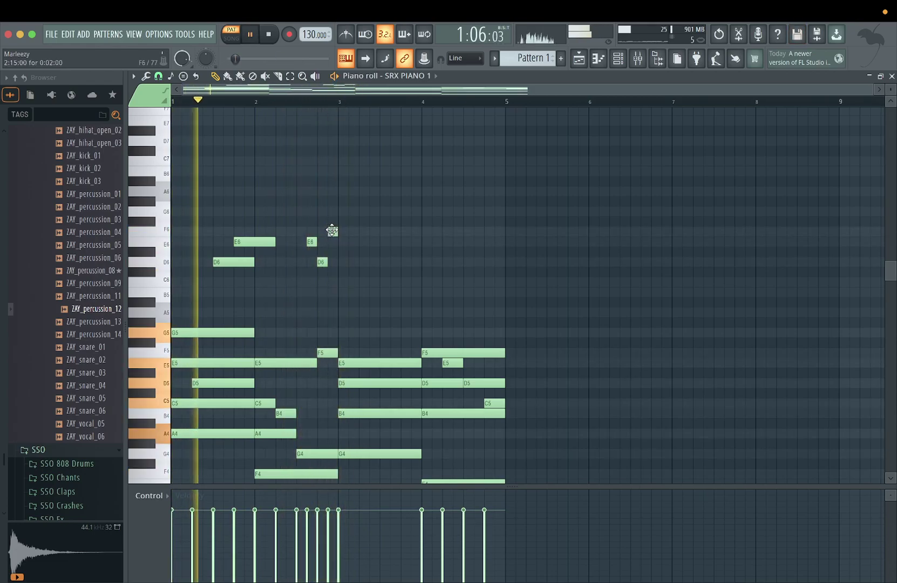
{"action": "left_click_drag", "start_coordinate": [332, 262], "coordinate": [329, 288]}
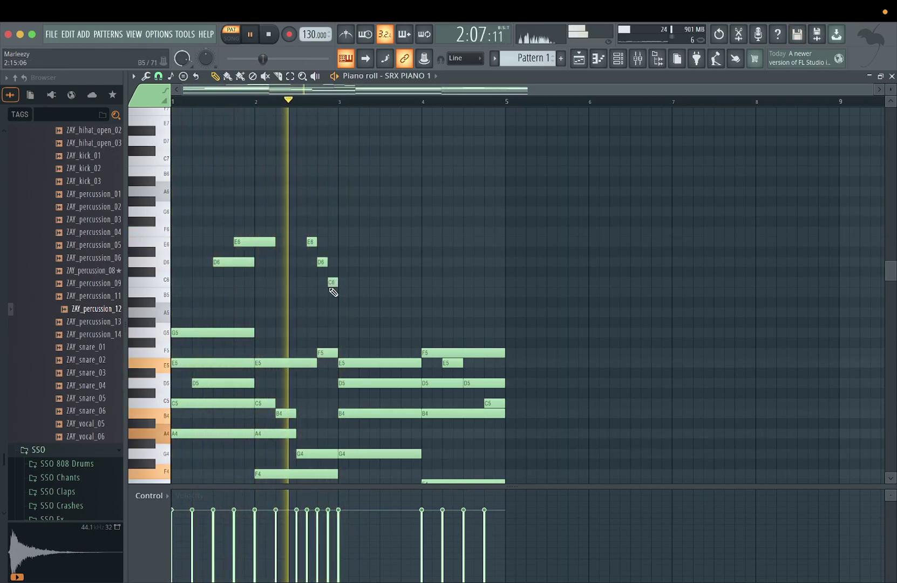
{"action": "key", "text": "space"}
{"action": "key", "text": "space"}
Step: Add a half-beat D6 at the start of bar 3 and play the melody back
{"action": "left_click", "coordinate": [343, 261]}
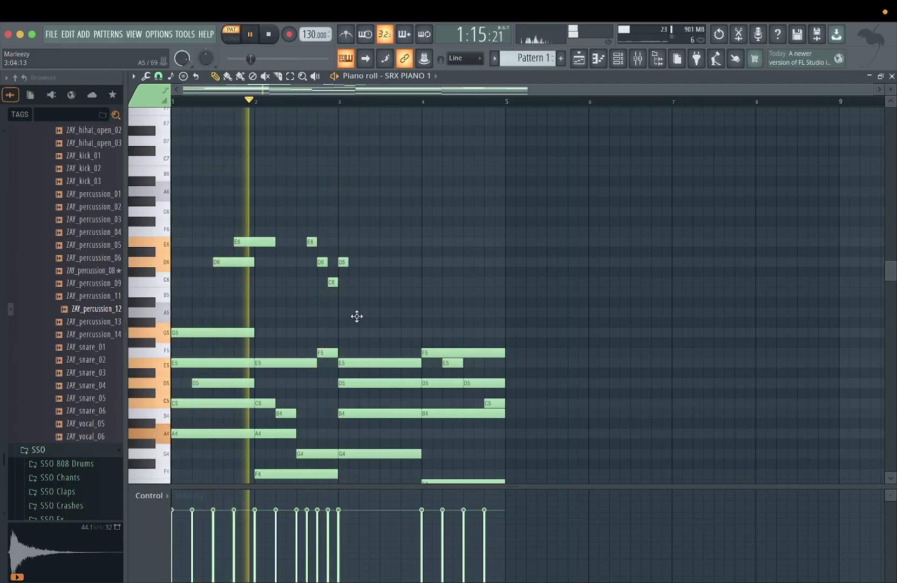
{"action": "right_click", "coordinate": [343, 262]}
{"action": "left_click", "coordinate": [343, 262]}
{"action": "key", "text": "space"}
{"action": "key", "text": "space"}
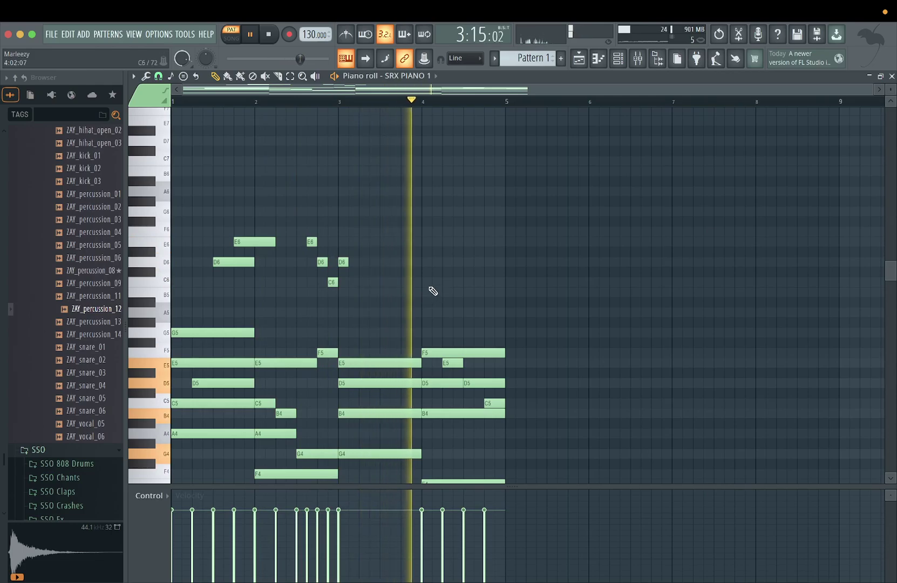
Step: In bar 4, add half-beat melody notes: C6 on beat 2, E6 on beat 3 followed directly by D6, and C6 on beat 4
{"action": "left_click", "coordinate": [446, 282]}
{"action": "left_click", "coordinate": [465, 252]}
{"action": "left_click_drag", "start_coordinate": [466, 252], "coordinate": [467, 263]}
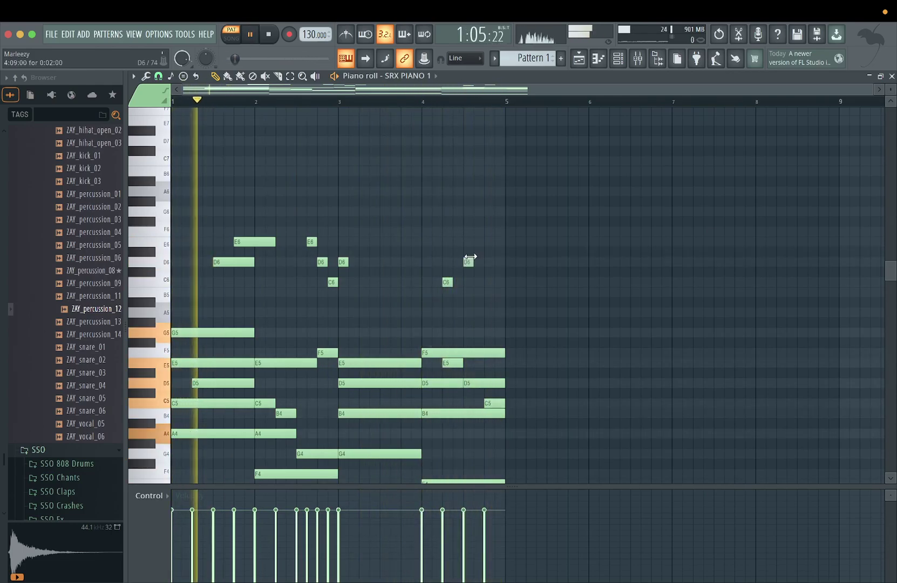
{"action": "mouse_move", "coordinate": [466, 262]}
{"action": "left_mouse_down"}
{"action": "mouse_move", "coordinate": [466, 230]}
{"action": "mouse_move", "coordinate": [466, 243]}
{"action": "left_mouse_up"}
{"action": "left_click", "coordinate": [478, 261]}
{"action": "left_click", "coordinate": [488, 282]}
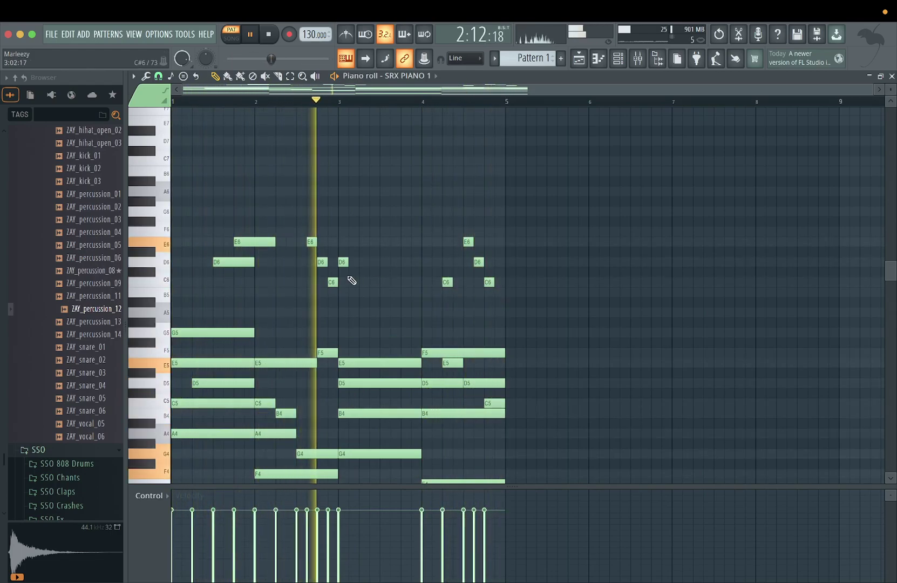
Step: Lengthen all the half-beat melody notes in bars 2 to 4 to one beat each and play the full pattern back
{"action": "left_click_drag", "start_coordinate": [506, 295], "coordinate": [293, 221]}
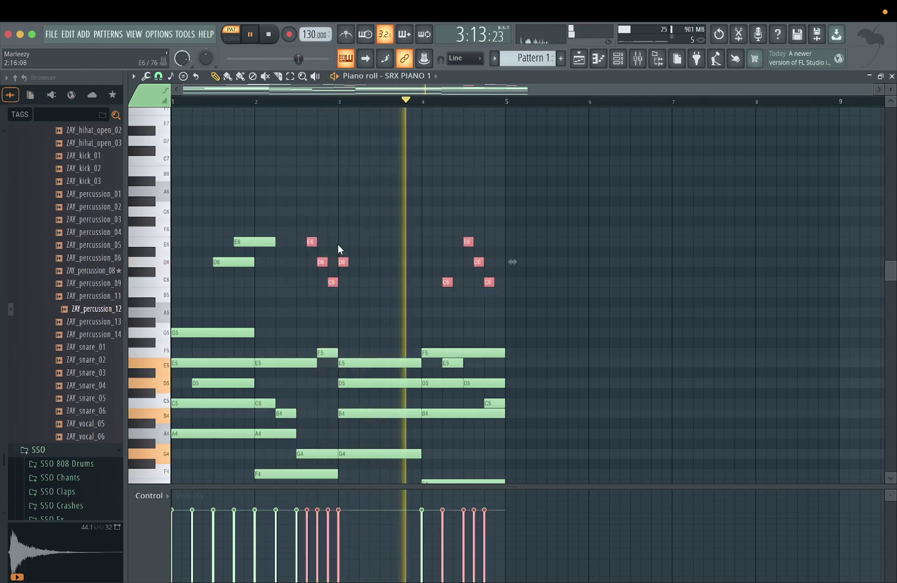
{"action": "left_click_drag", "start_coordinate": [348, 262], "coordinate": [356, 261]}
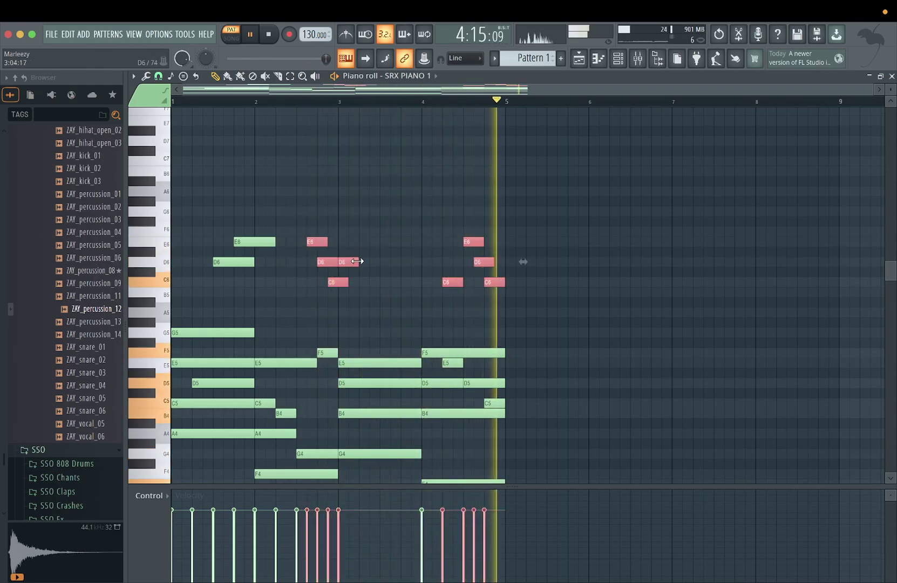
{"action": "right_click", "coordinate": [369, 305]}
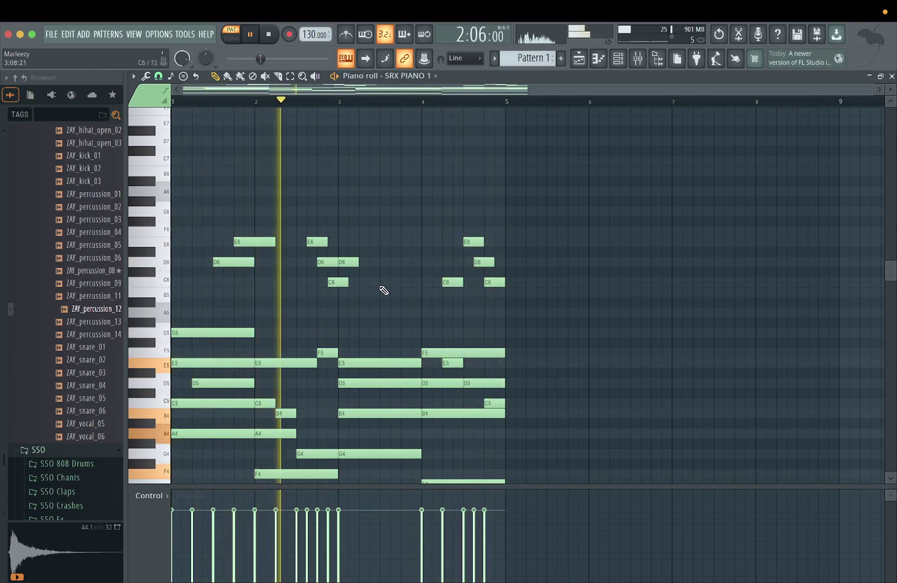
{"action": "scroll", "coordinate": [383, 290], "scroll_direction": "down", "scroll_amount": 3}
{"action": "scroll", "coordinate": [384, 291], "scroll_direction": "down", "scroll_amount": 2}
{"action": "scroll", "coordinate": [384, 291], "scroll_direction": "down", "scroll_amount": 3}
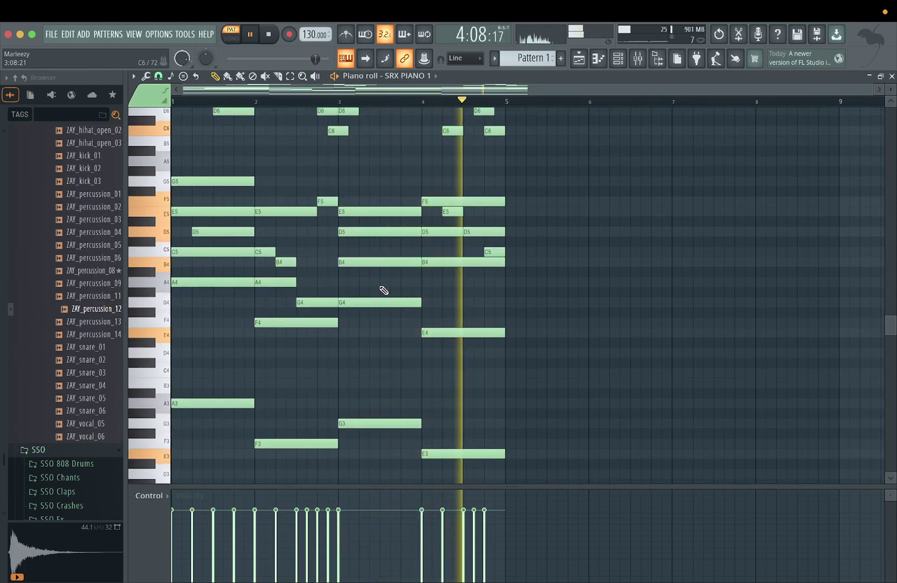
{"action": "scroll", "coordinate": [383, 290], "scroll_direction": "up", "scroll_amount": 6}
{"action": "key", "text": "space"}
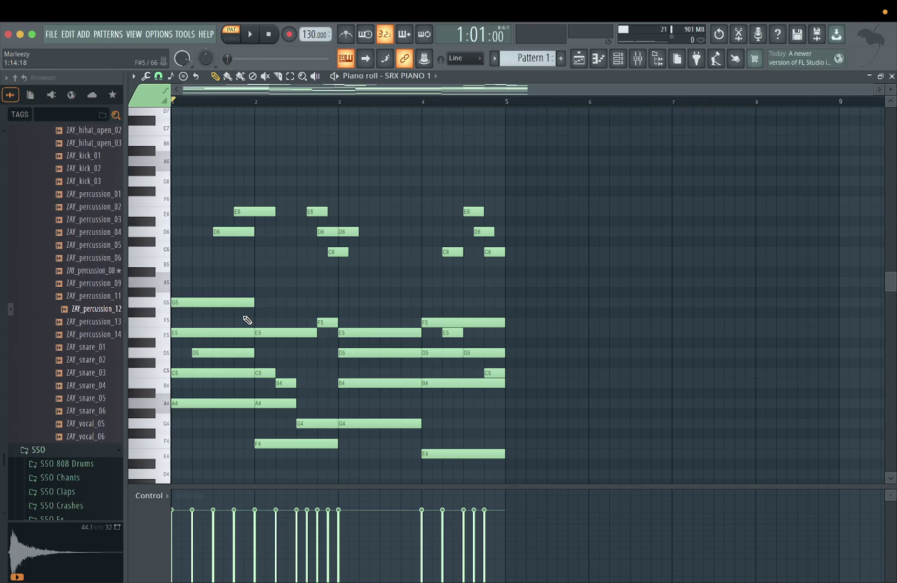
Step: Show the channel rack and play the pattern back briefly
{"action": "left_click", "coordinate": [618, 59]}
{"action": "right_click", "coordinate": [265, 194]}
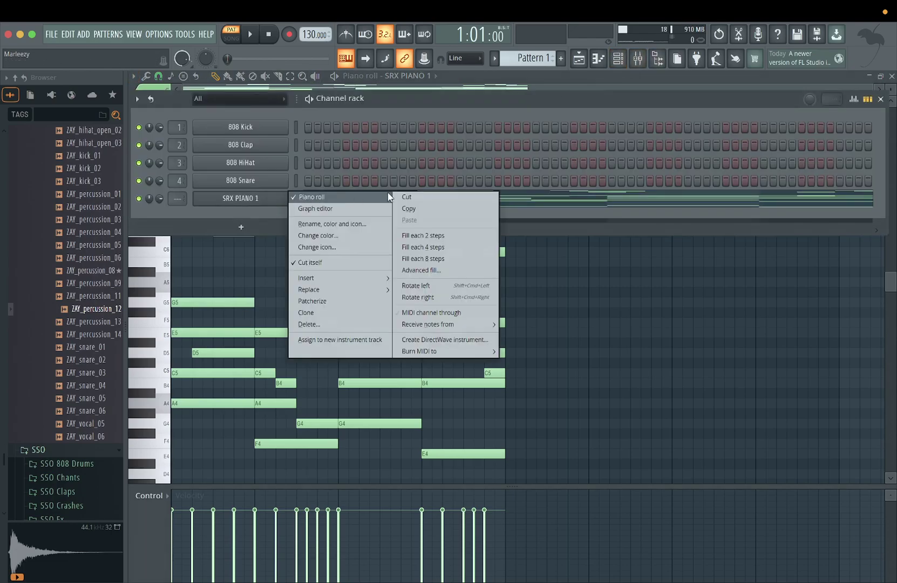
{"action": "left_click", "coordinate": [240, 238]}
{"action": "key", "text": "space"}
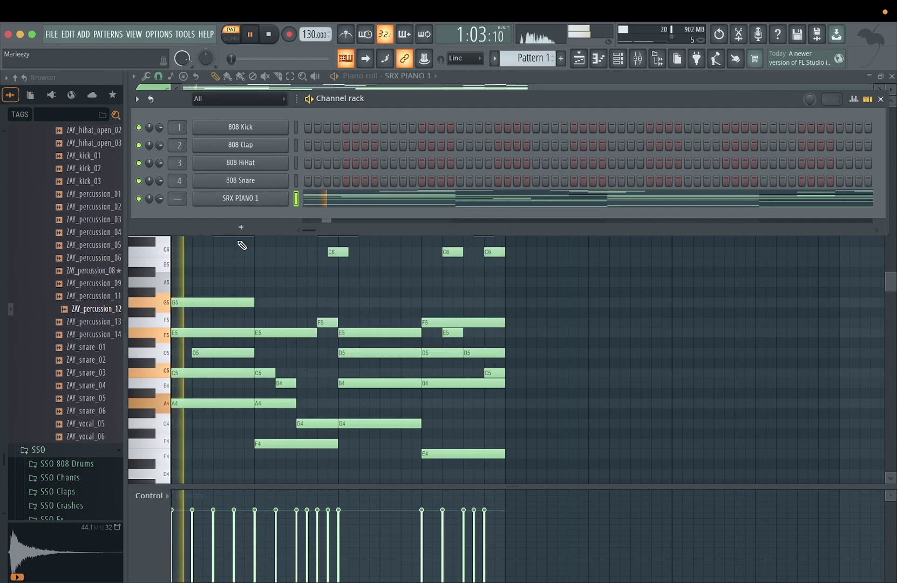
{"action": "key", "text": "space"}
Step: Save the project as Melody24, play the pattern back and return to the piano roll
{"action": "left_click", "coordinate": [52, 34]}
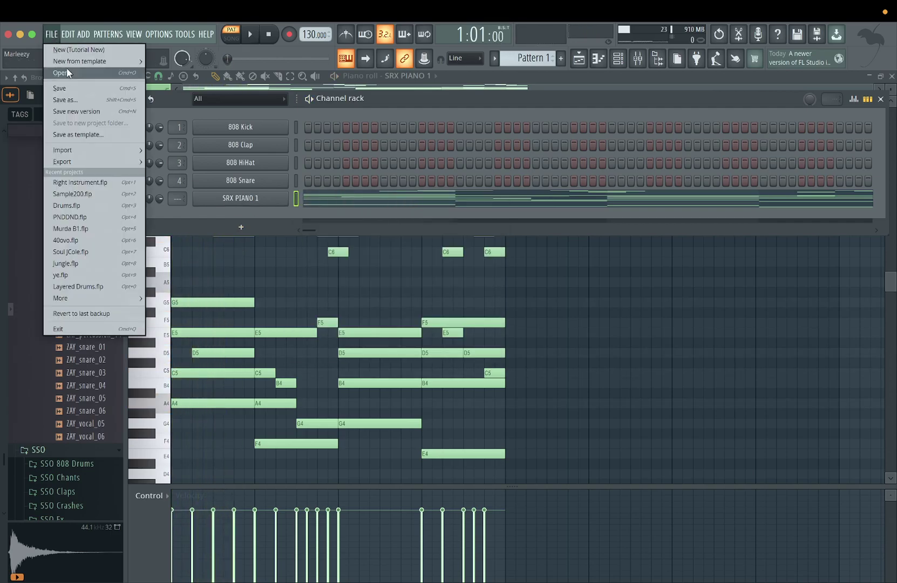
{"action": "left_click", "coordinate": [77, 97]}
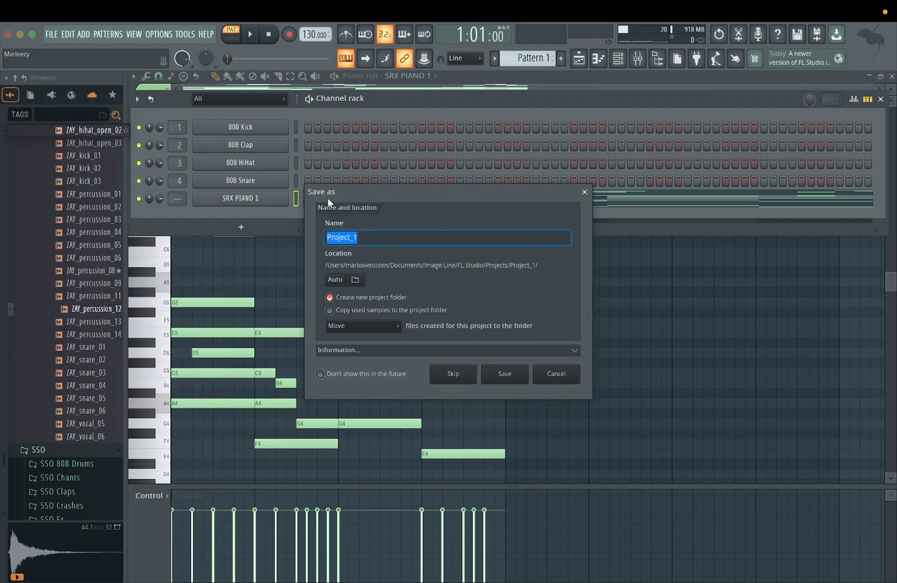
{"action": "type", "text": "Melody24"}
{"action": "left_click", "coordinate": [505, 375]}
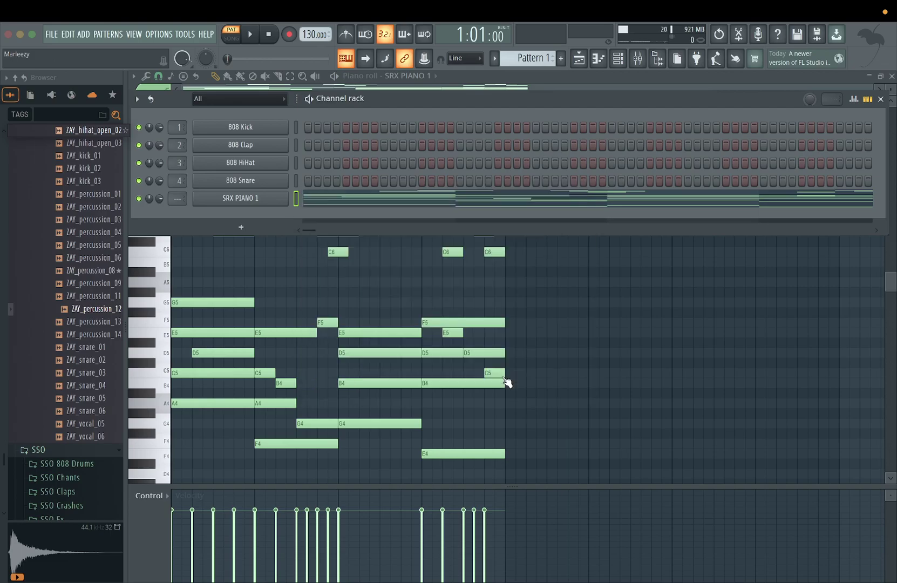
{"action": "key", "text": "space"}
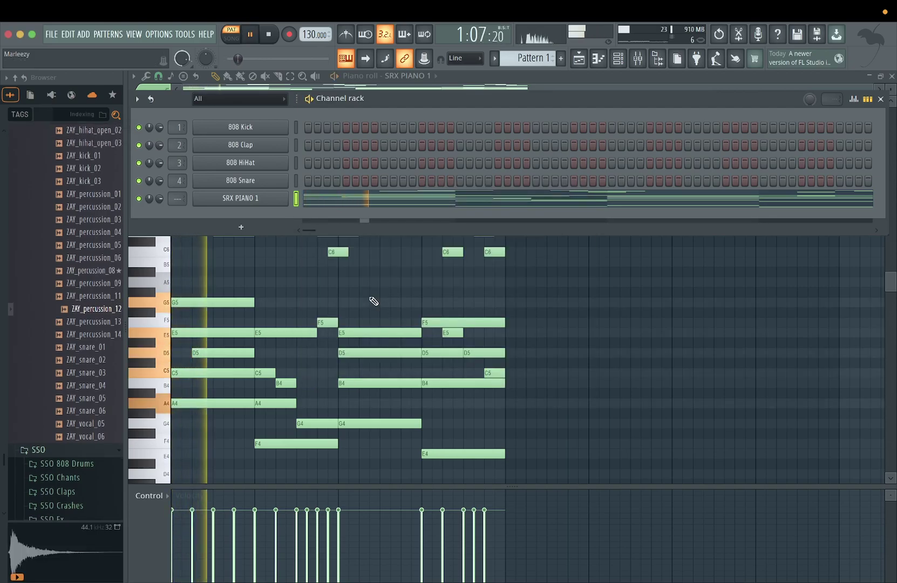
{"action": "key", "text": "space"}
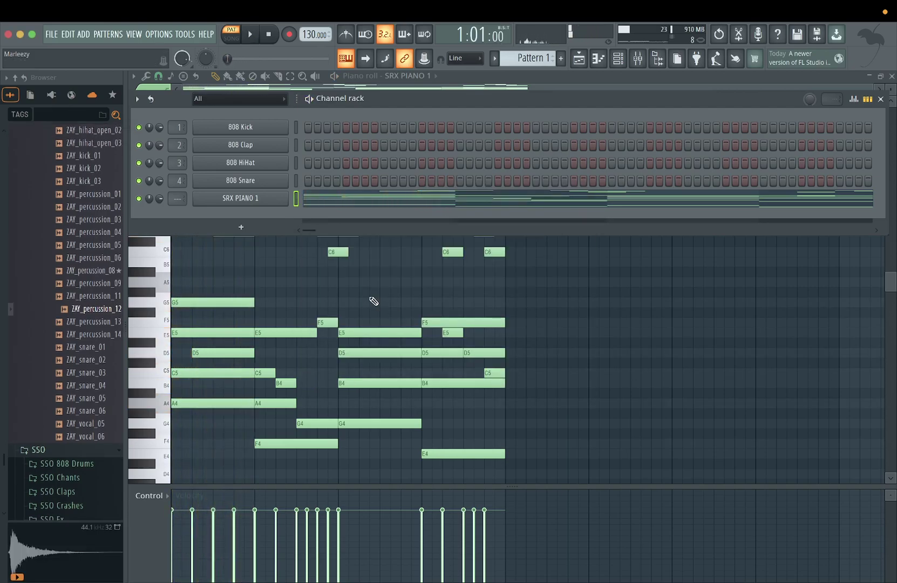
{"action": "left_click", "coordinate": [203, 283]}
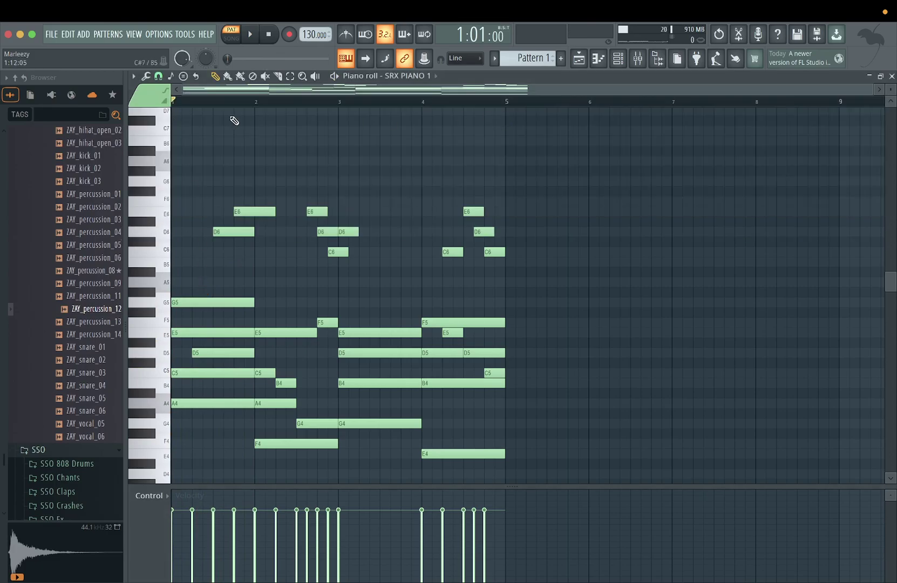
Step: Cut all notes of the SRX PIANO 1 channel from Pattern 1
{"action": "left_click", "coordinate": [618, 58]}
{"action": "right_click", "coordinate": [234, 202]}
{"action": "left_click", "coordinate": [427, 199]}
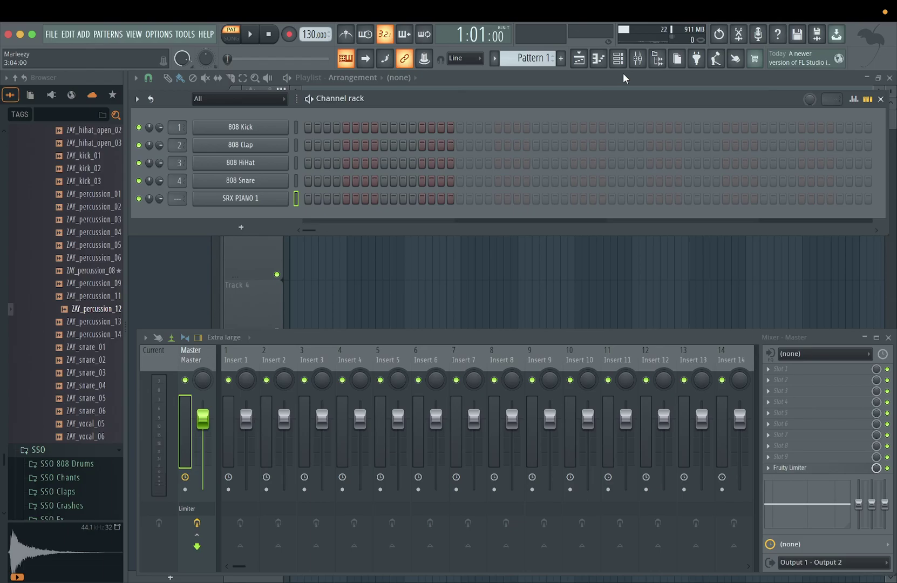